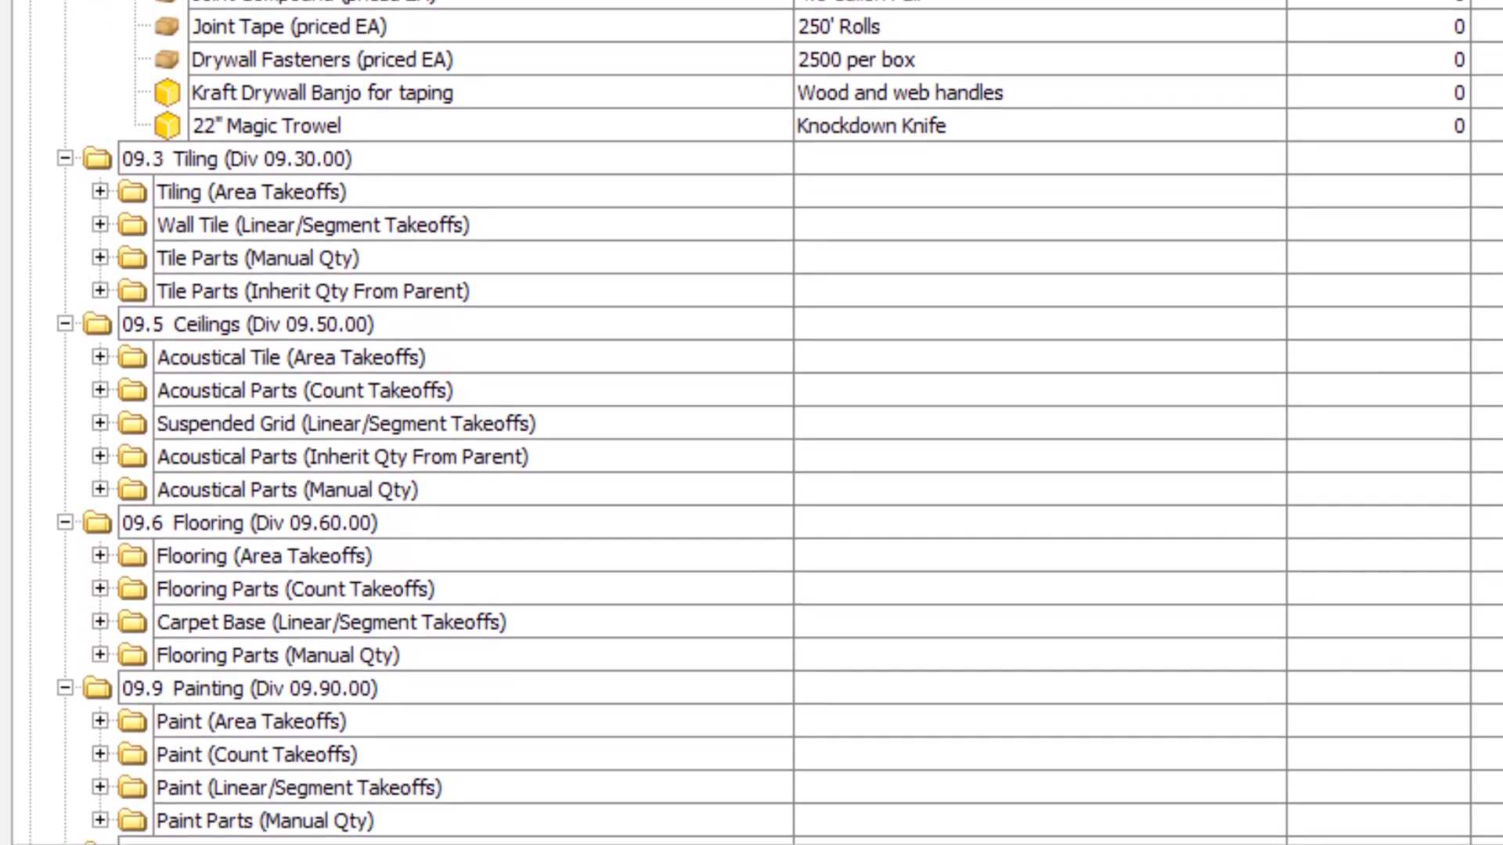
click(197, 318)
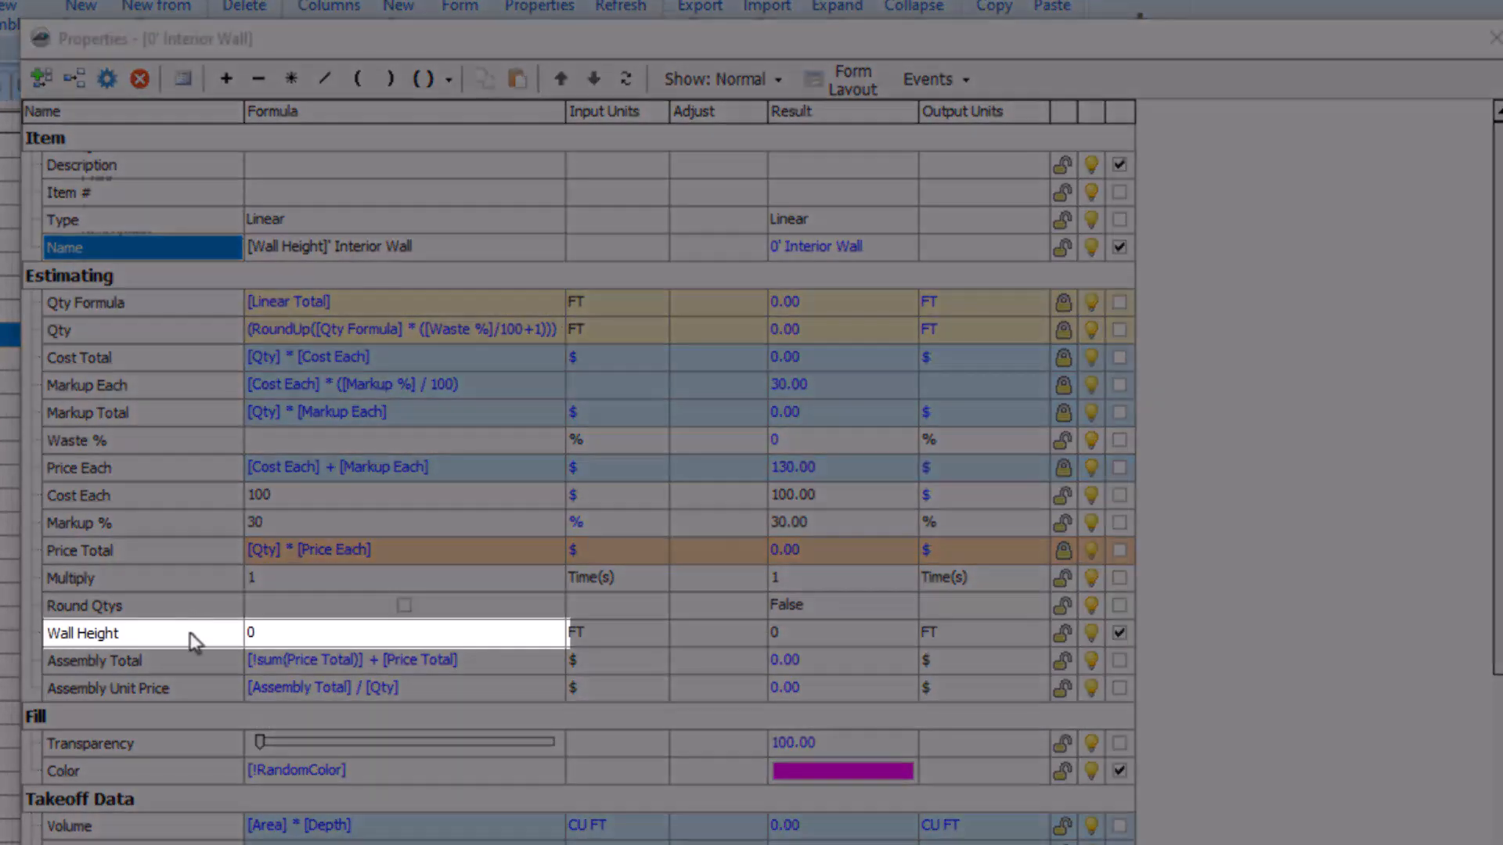
Edit the Wall Height property of the Interior Wall item to offer a simple list of 8, 10, 12, 14 and 16
click(193, 642)
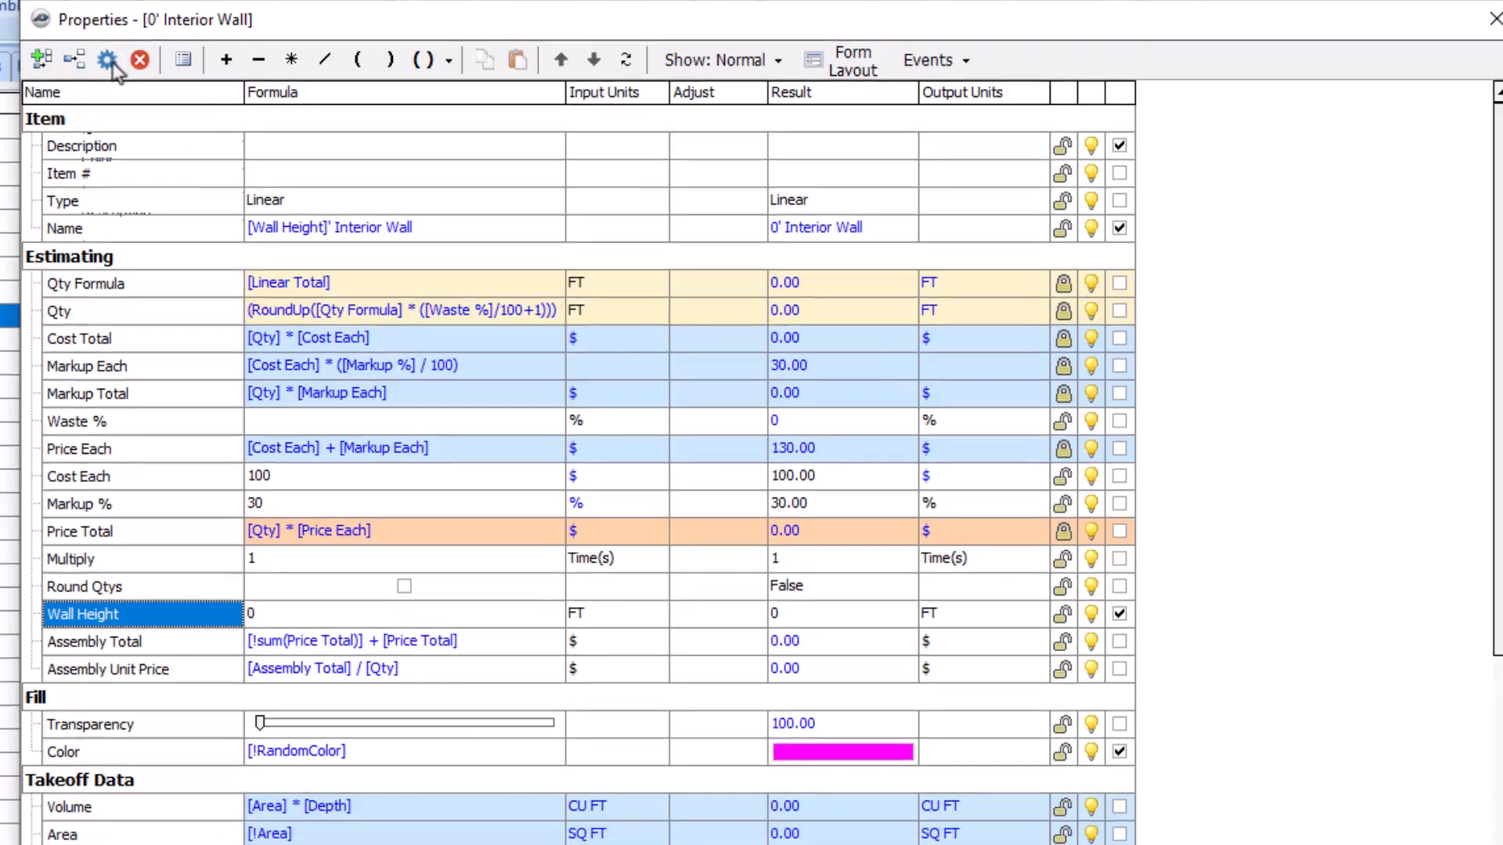
click(108, 60)
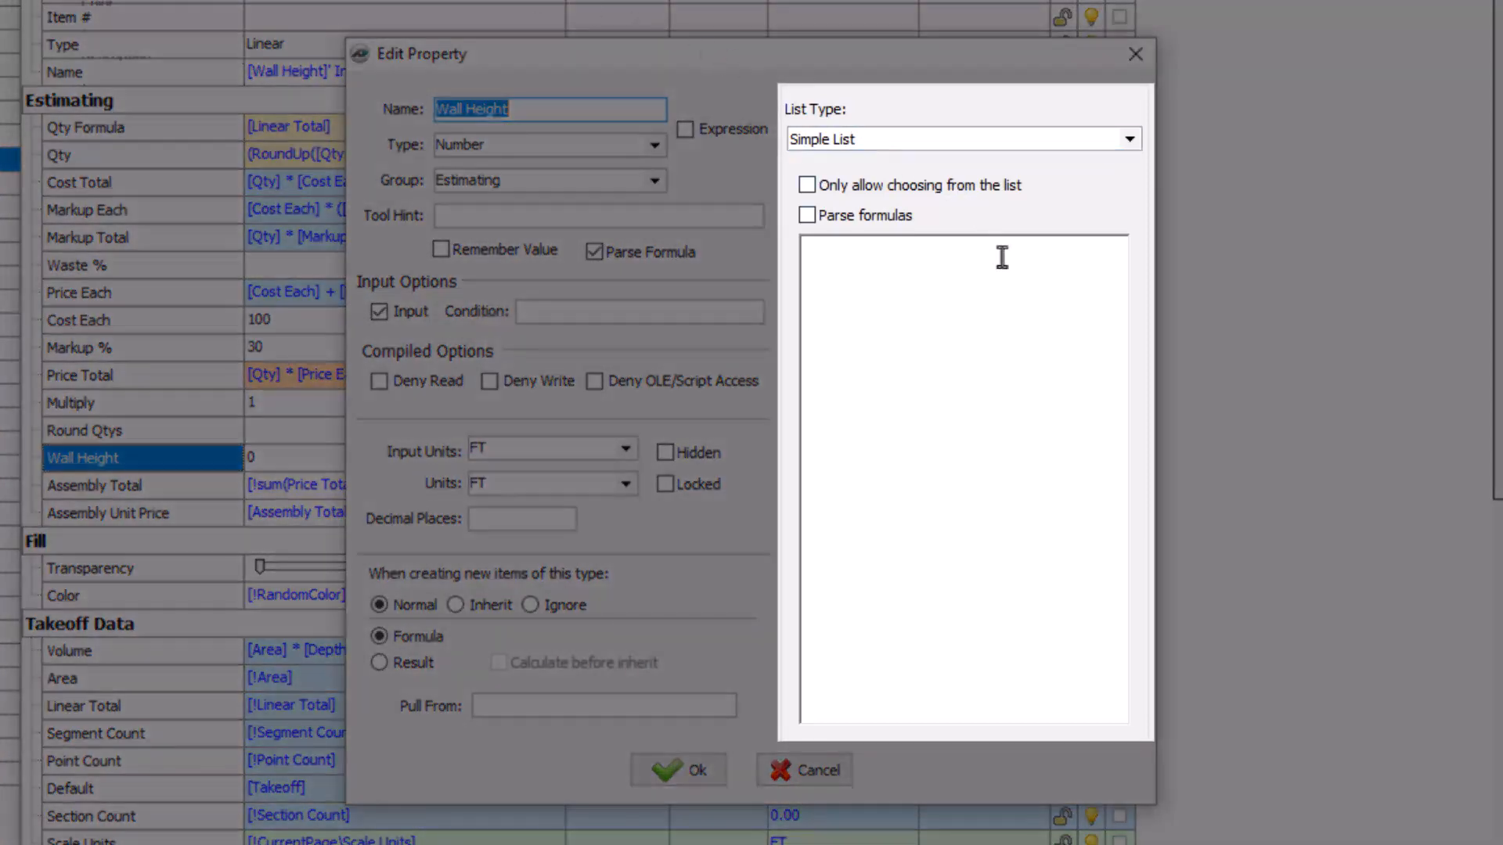
click(1002, 257)
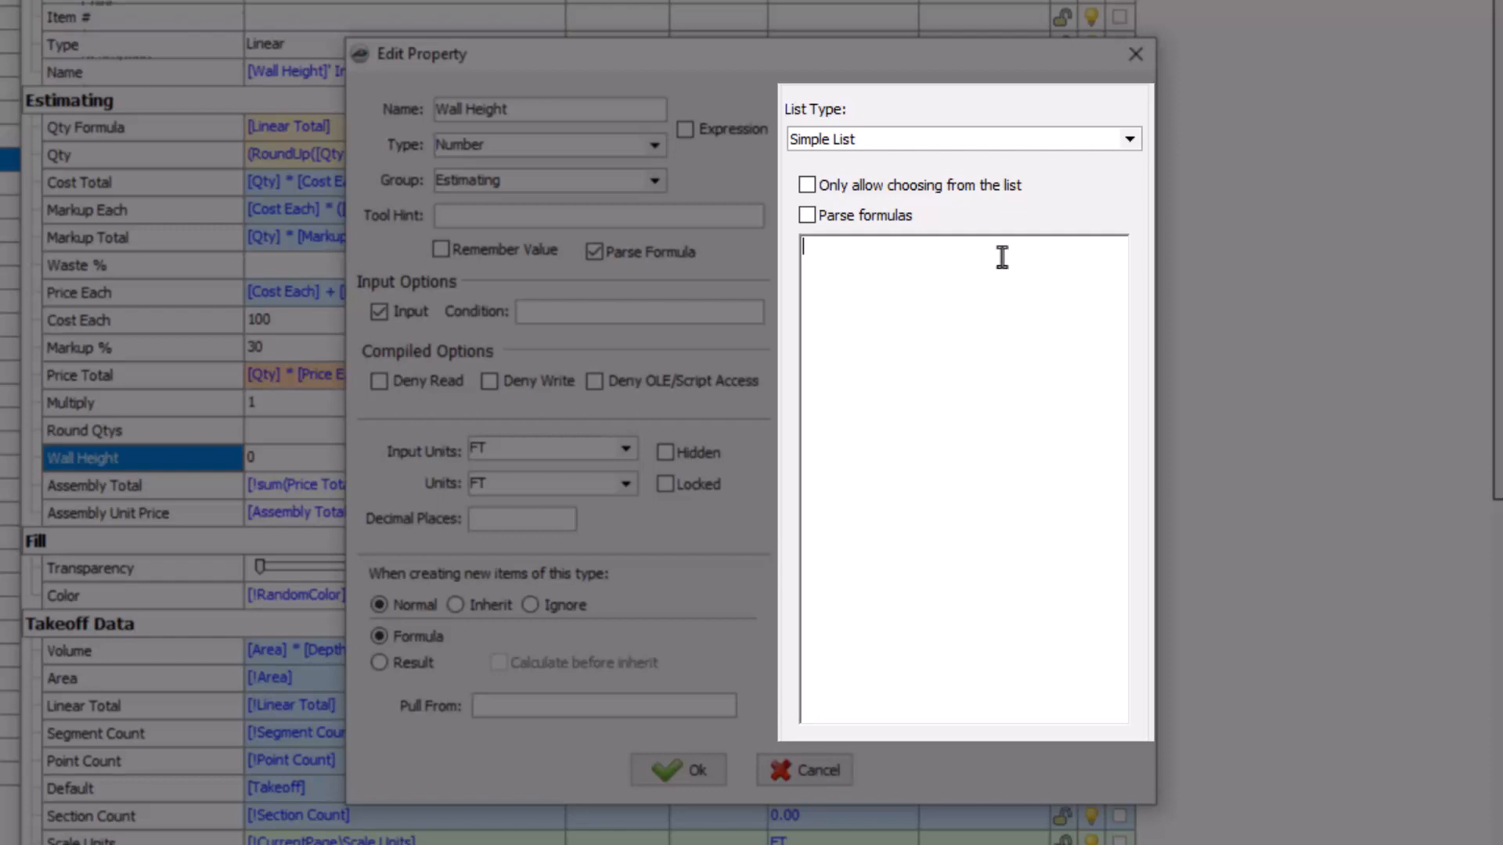
text(8)
key(Return)
text(10)
key(Return)
text(12)
key(Return)
text(14)
key(Return)
text(16)
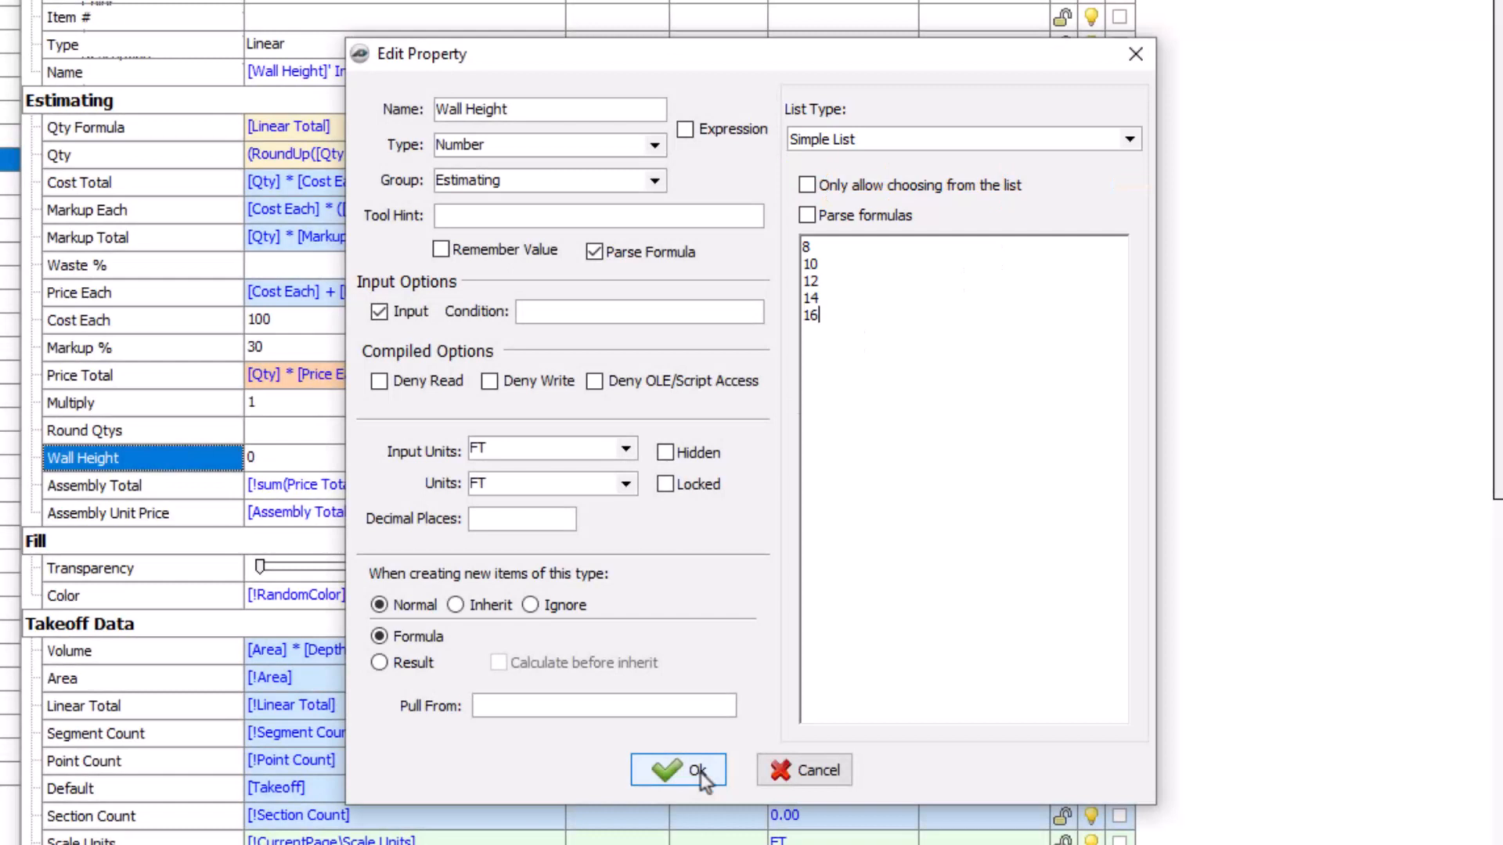
click(700, 770)
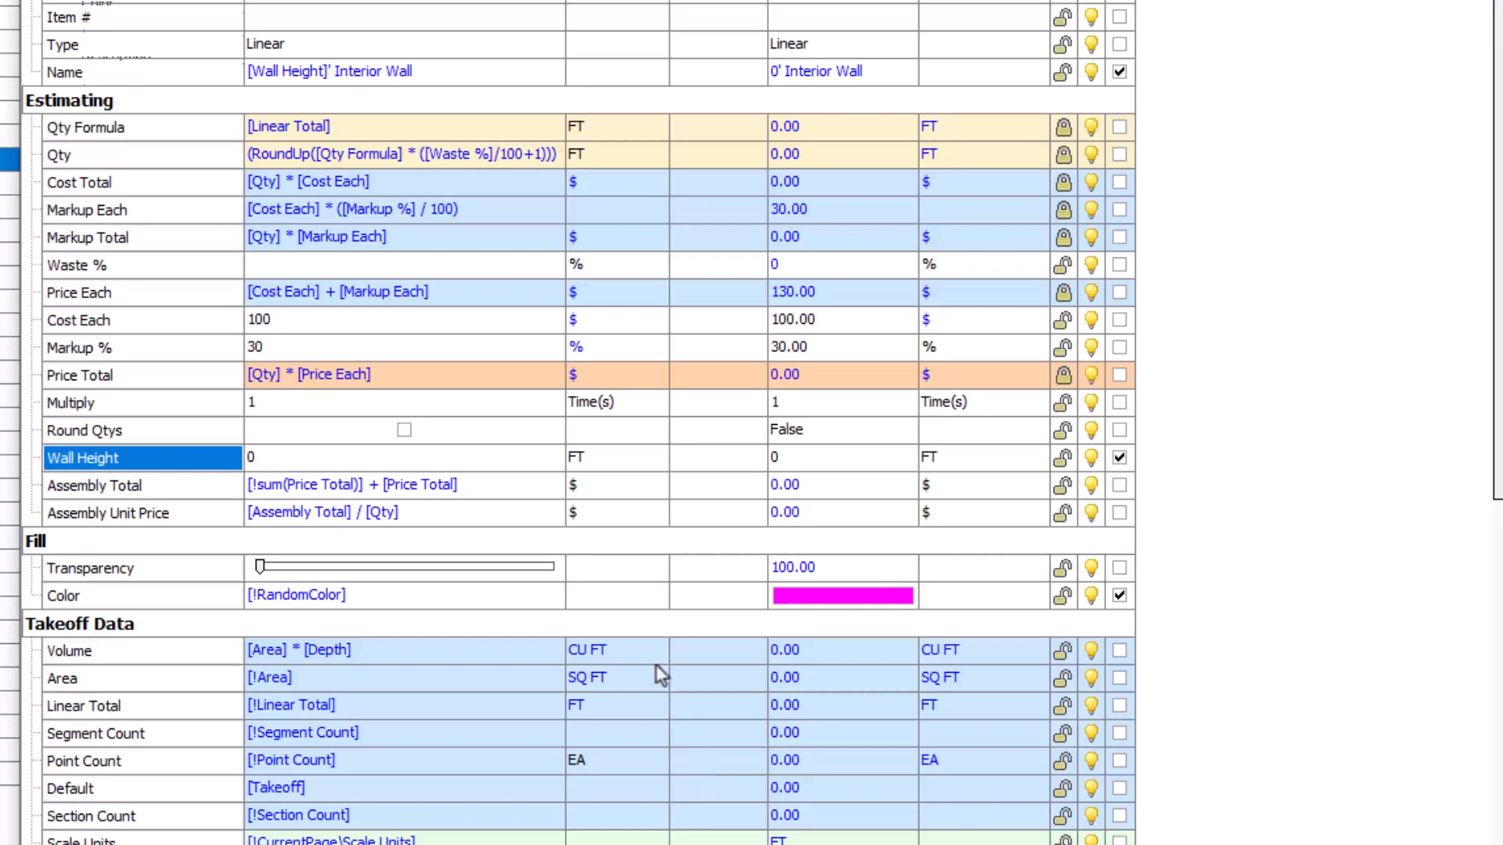
Check the choices offered for the Wall Height formula and accept the Interior Wall properties
click(551, 467)
click(551, 459)
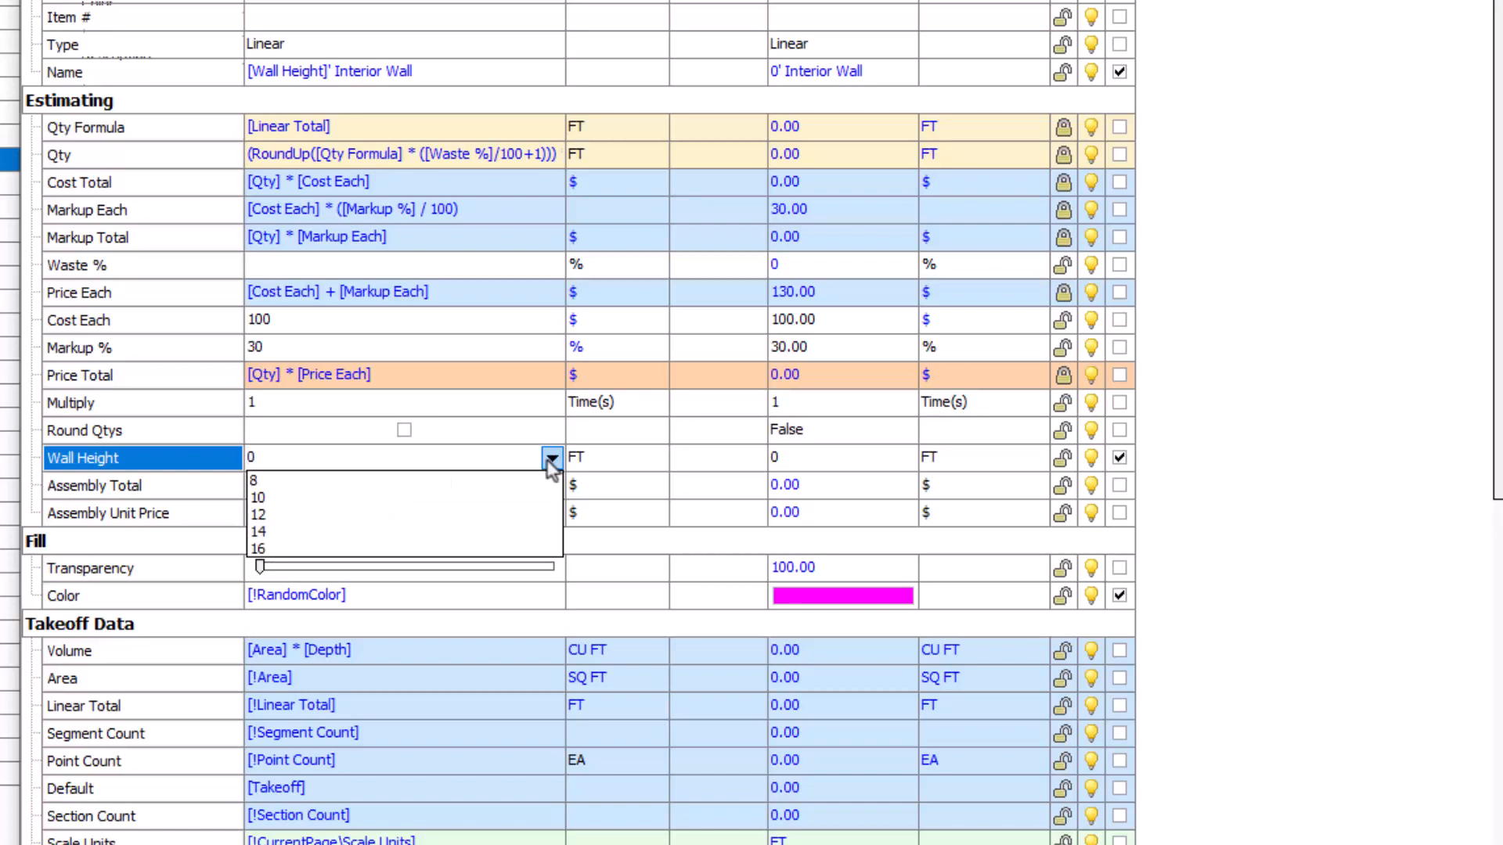
click(552, 460)
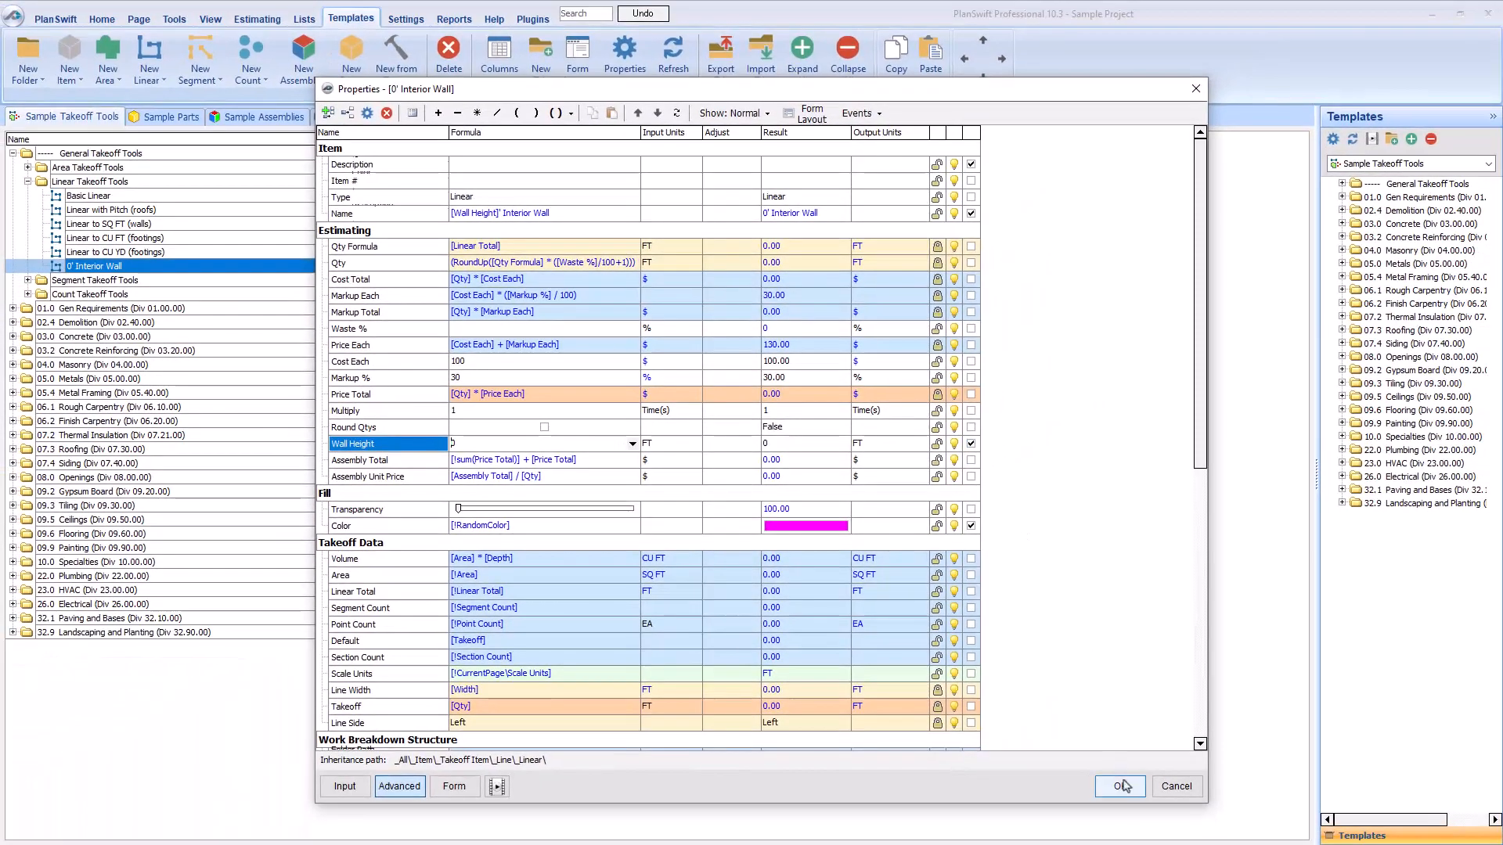
click(1121, 786)
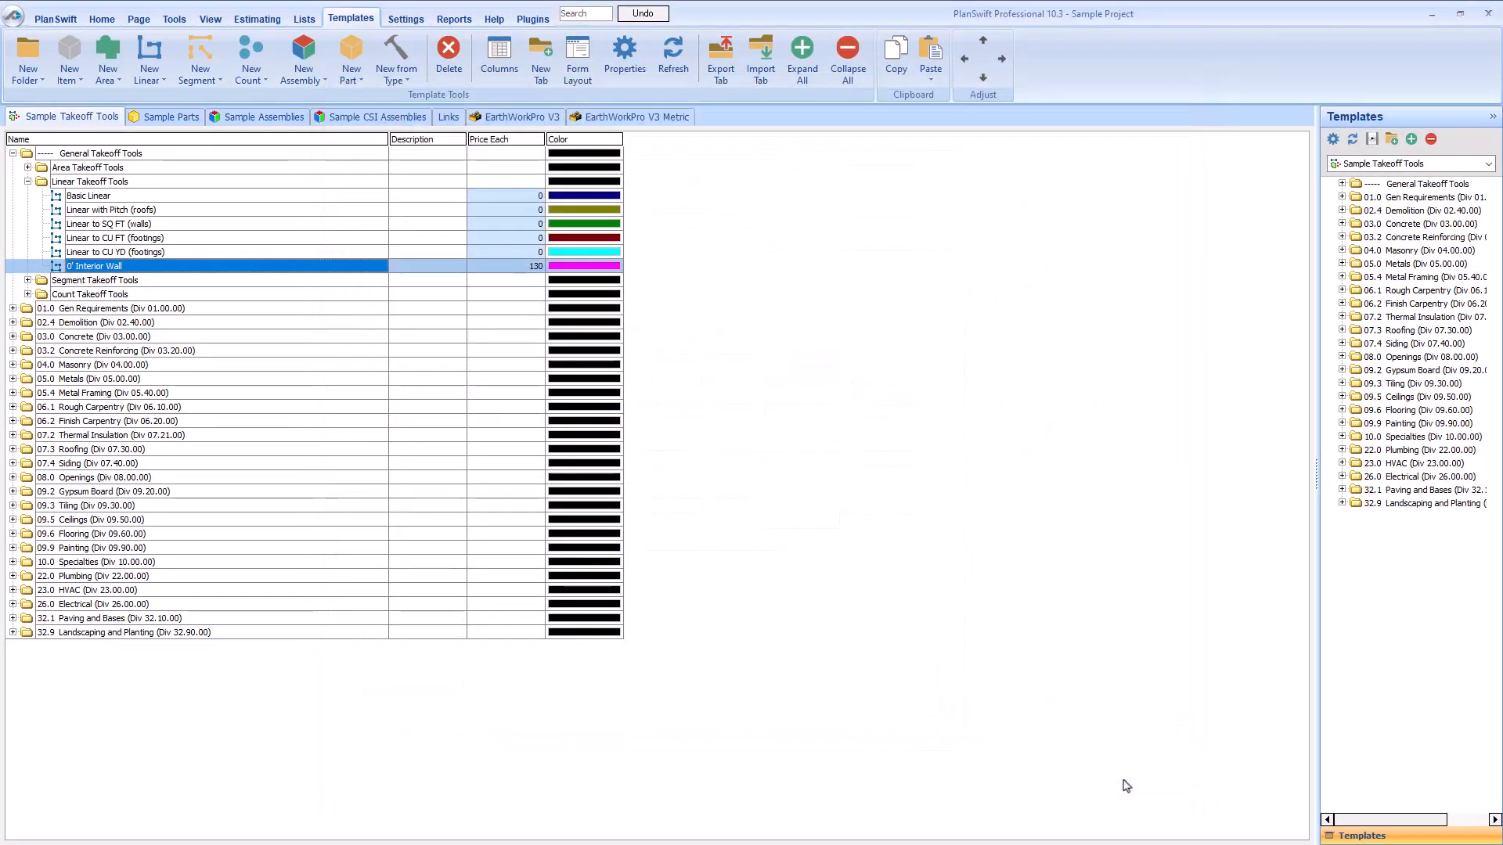
Reopen the Interior Wall item and view the Wall Height choices in its properties form
double_click(262, 269)
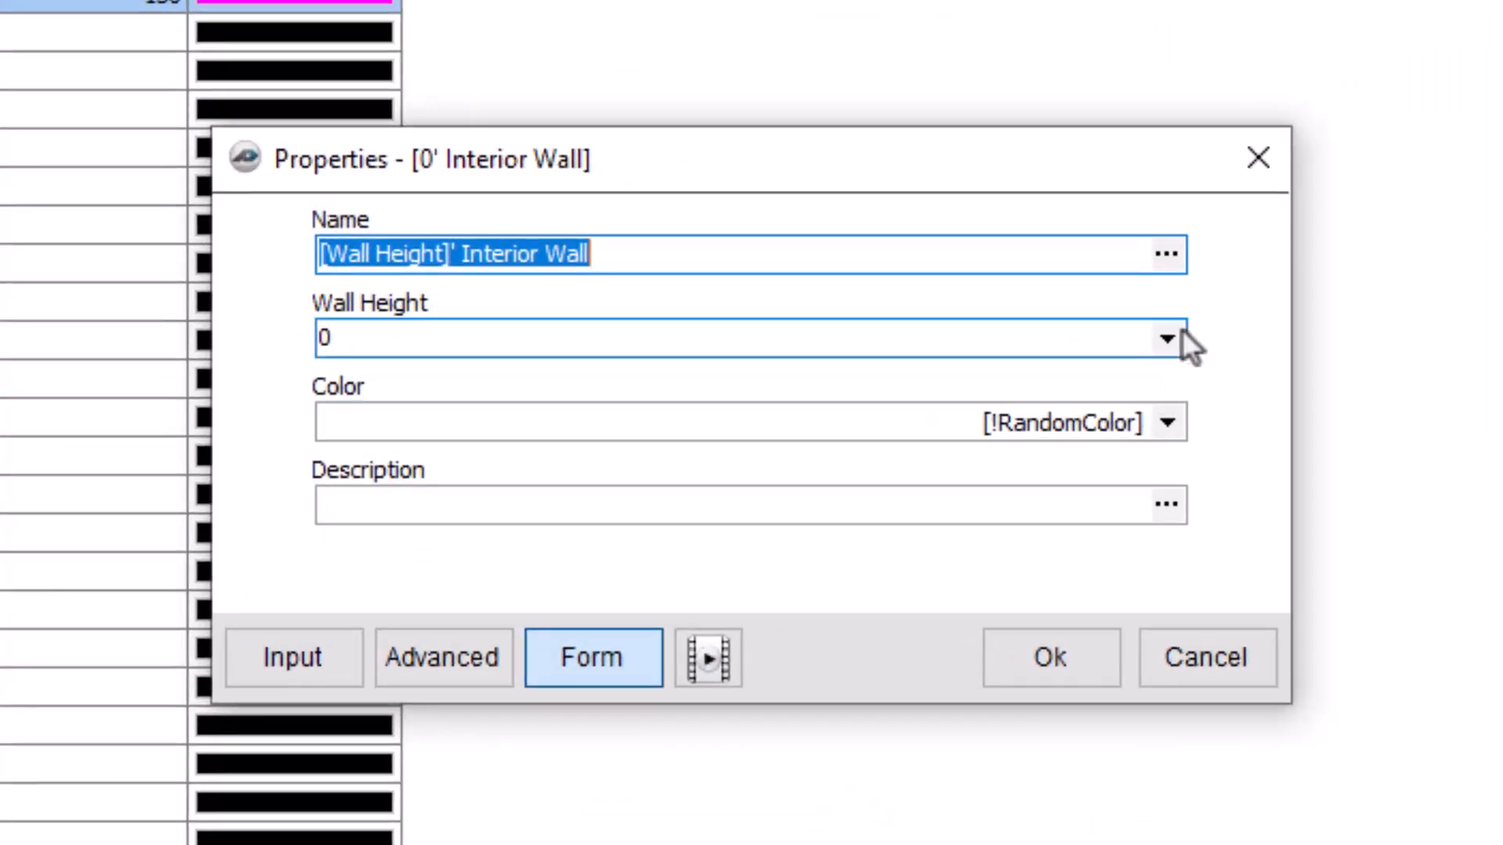
click(941, 384)
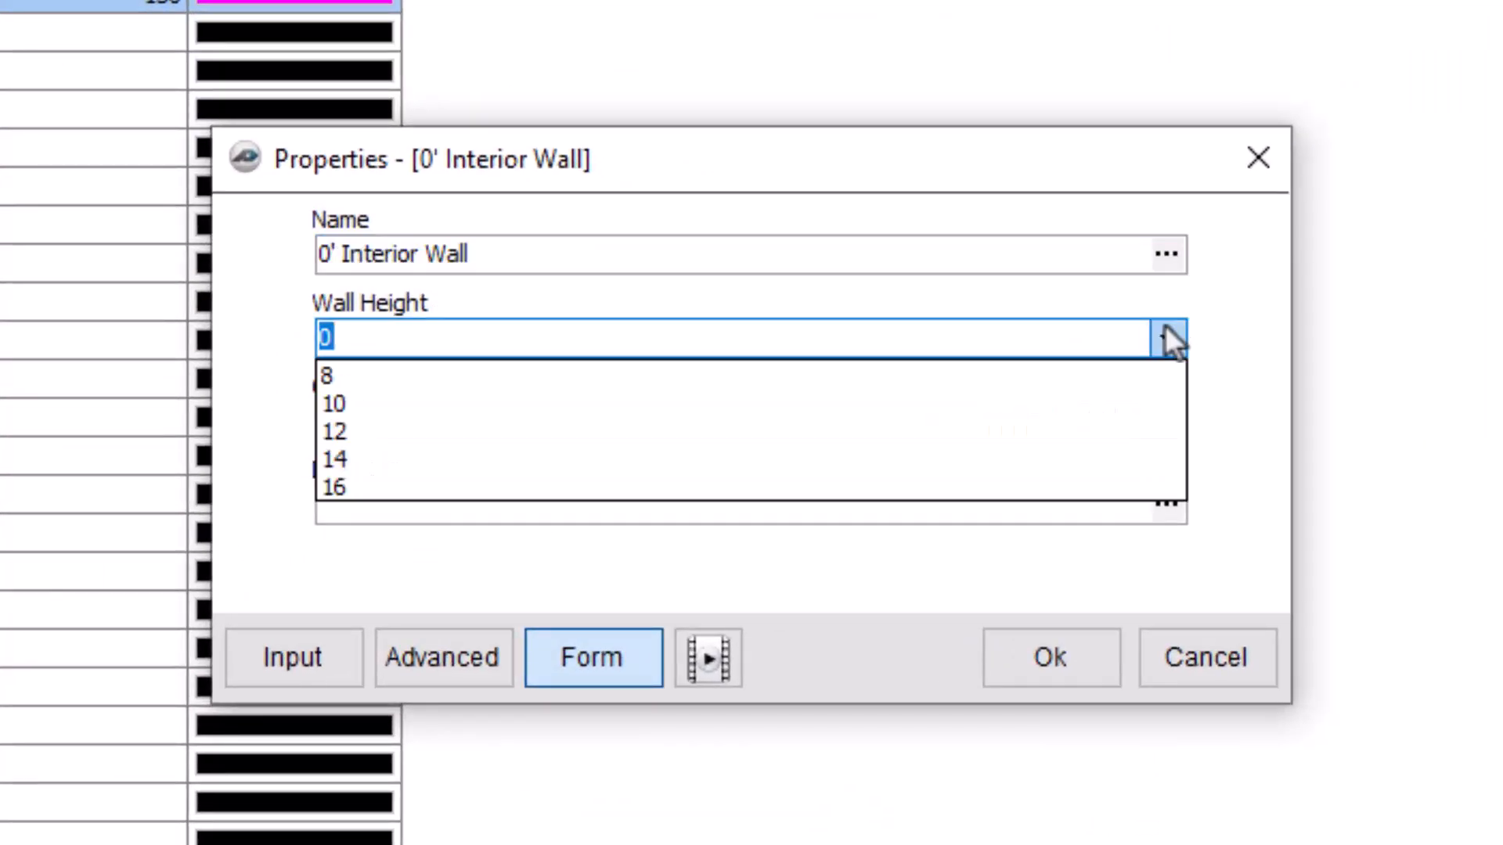
click(1165, 327)
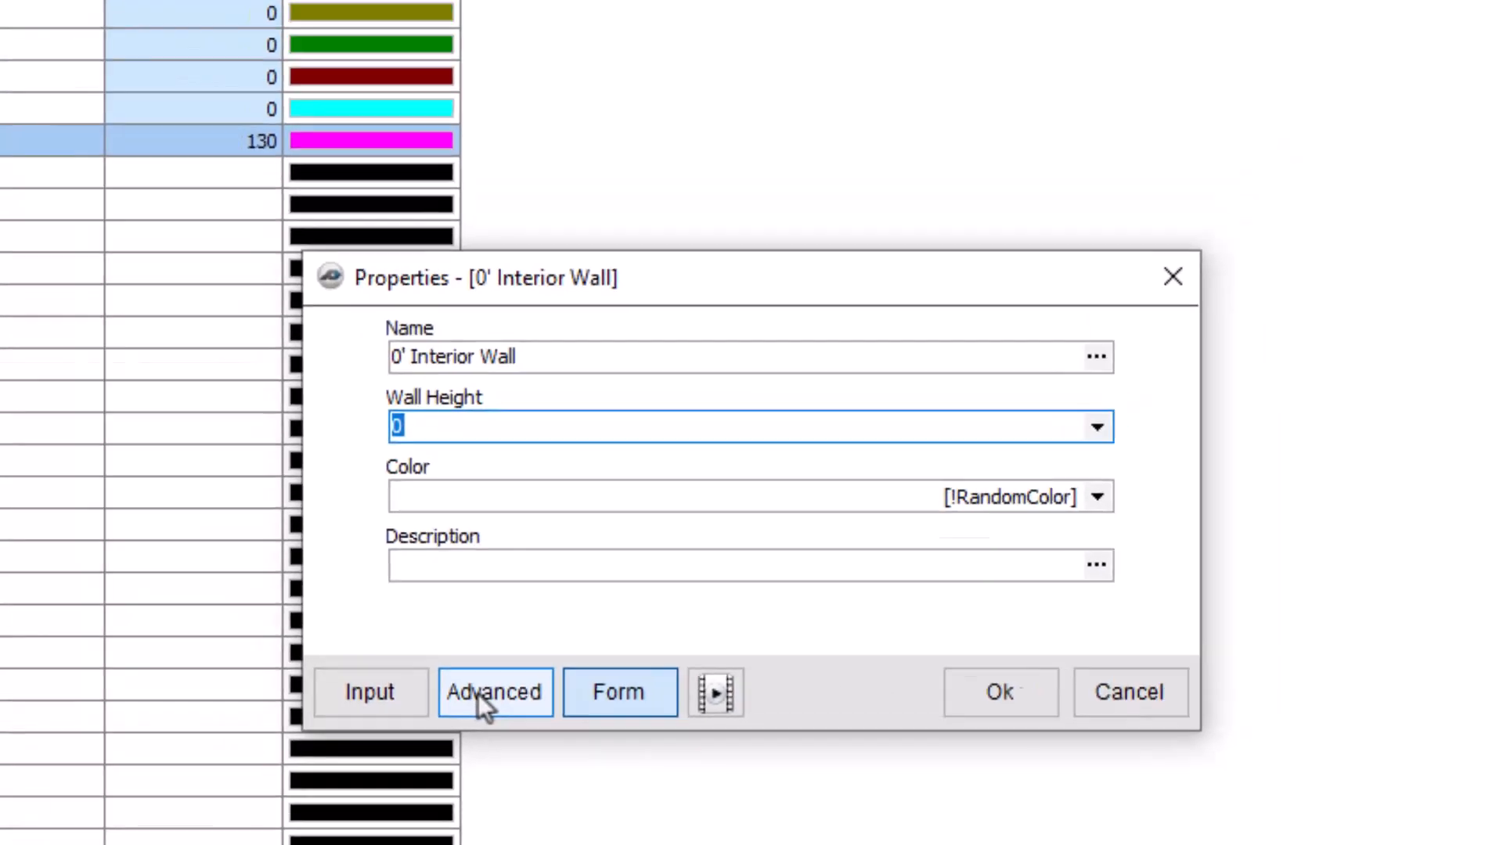
In the advanced property view, start a new property named Sheet Size in the Estimating group
click(487, 692)
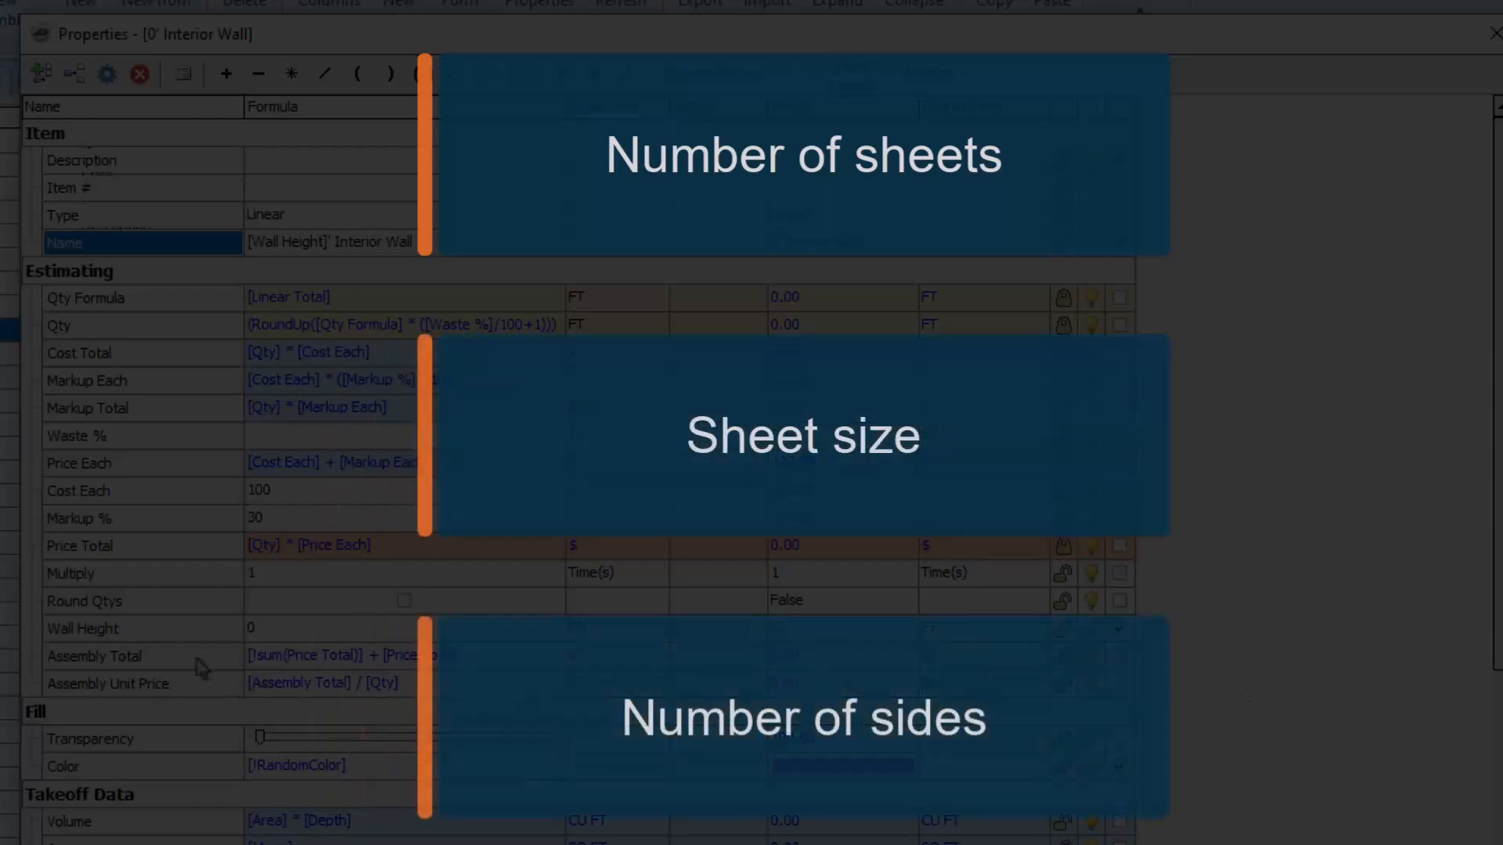
click(190, 636)
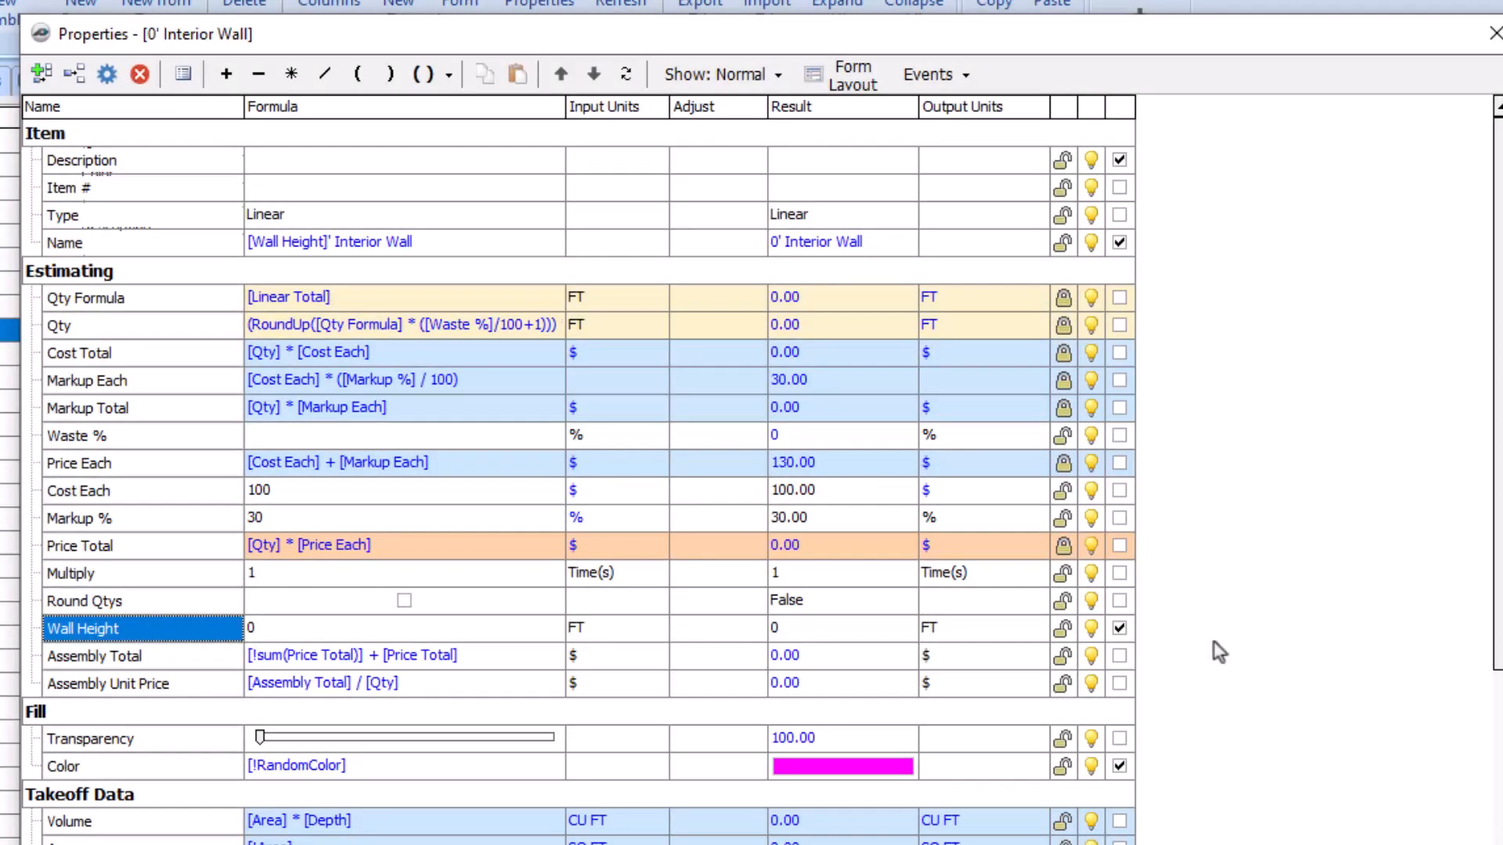
click(43, 77)
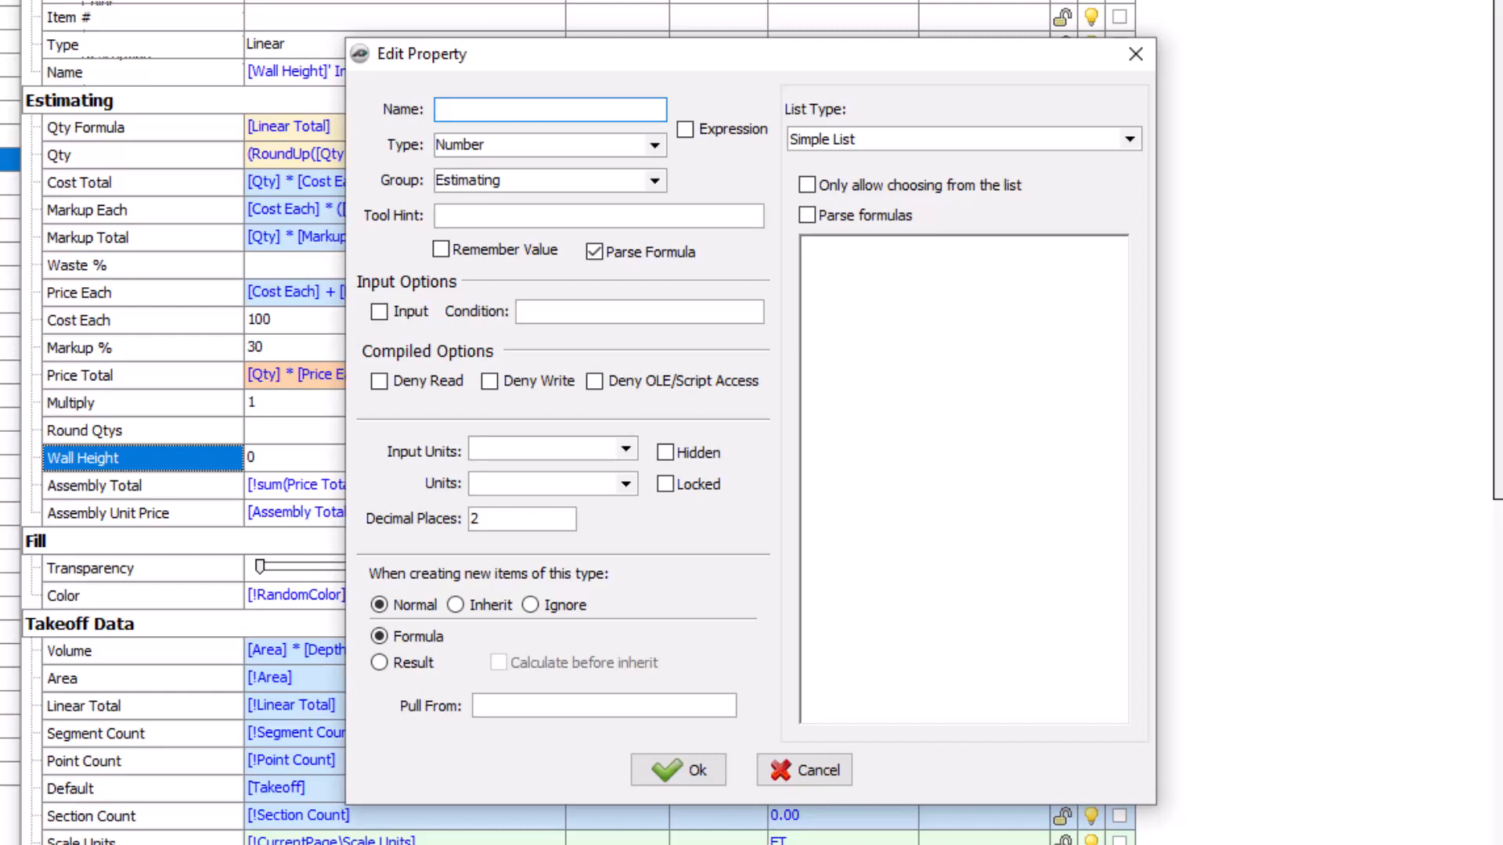
text(Sheet Size)
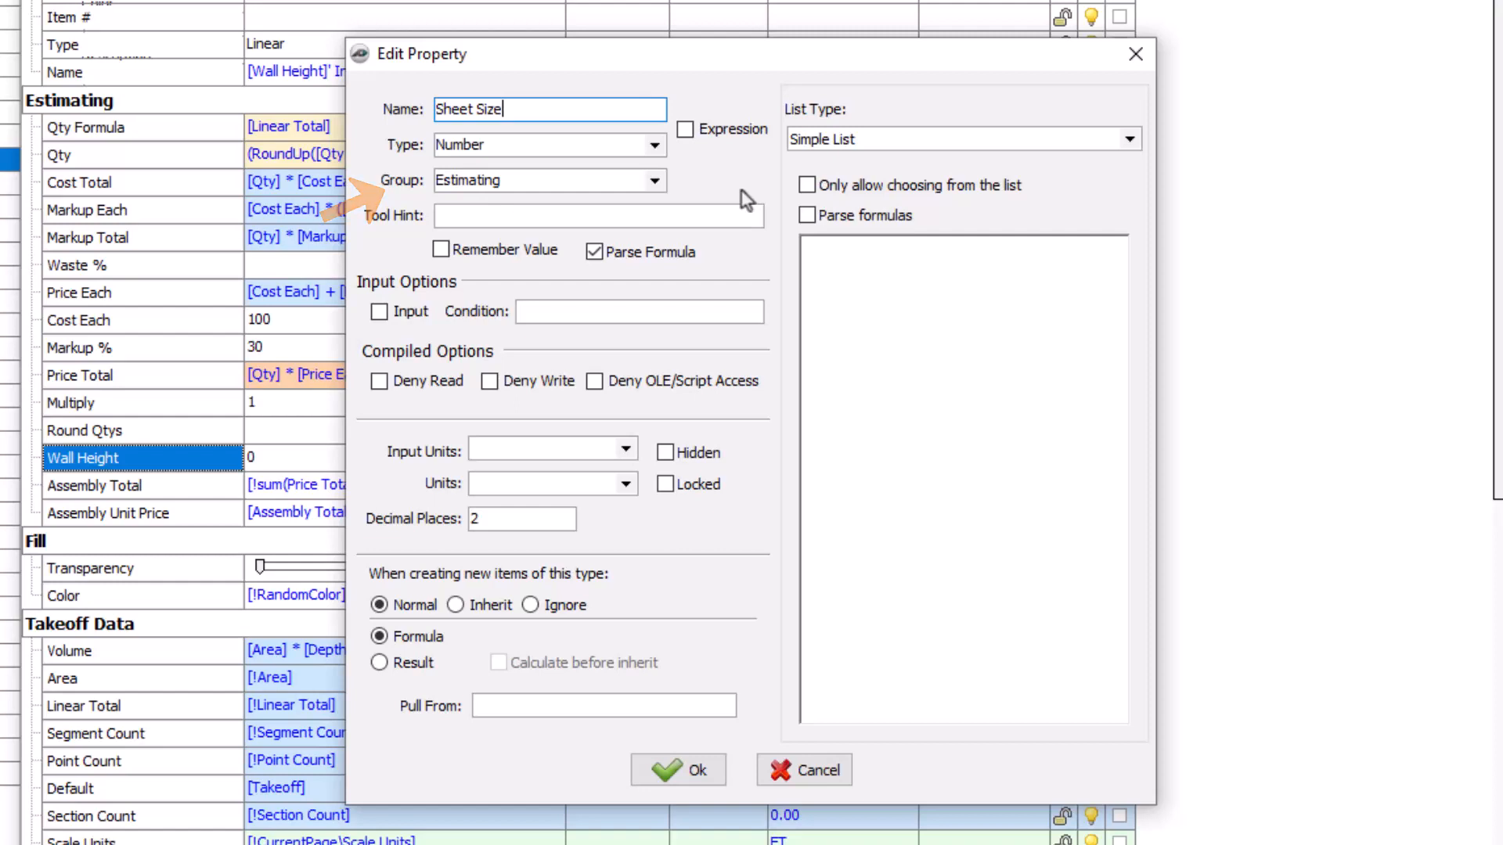
click(655, 186)
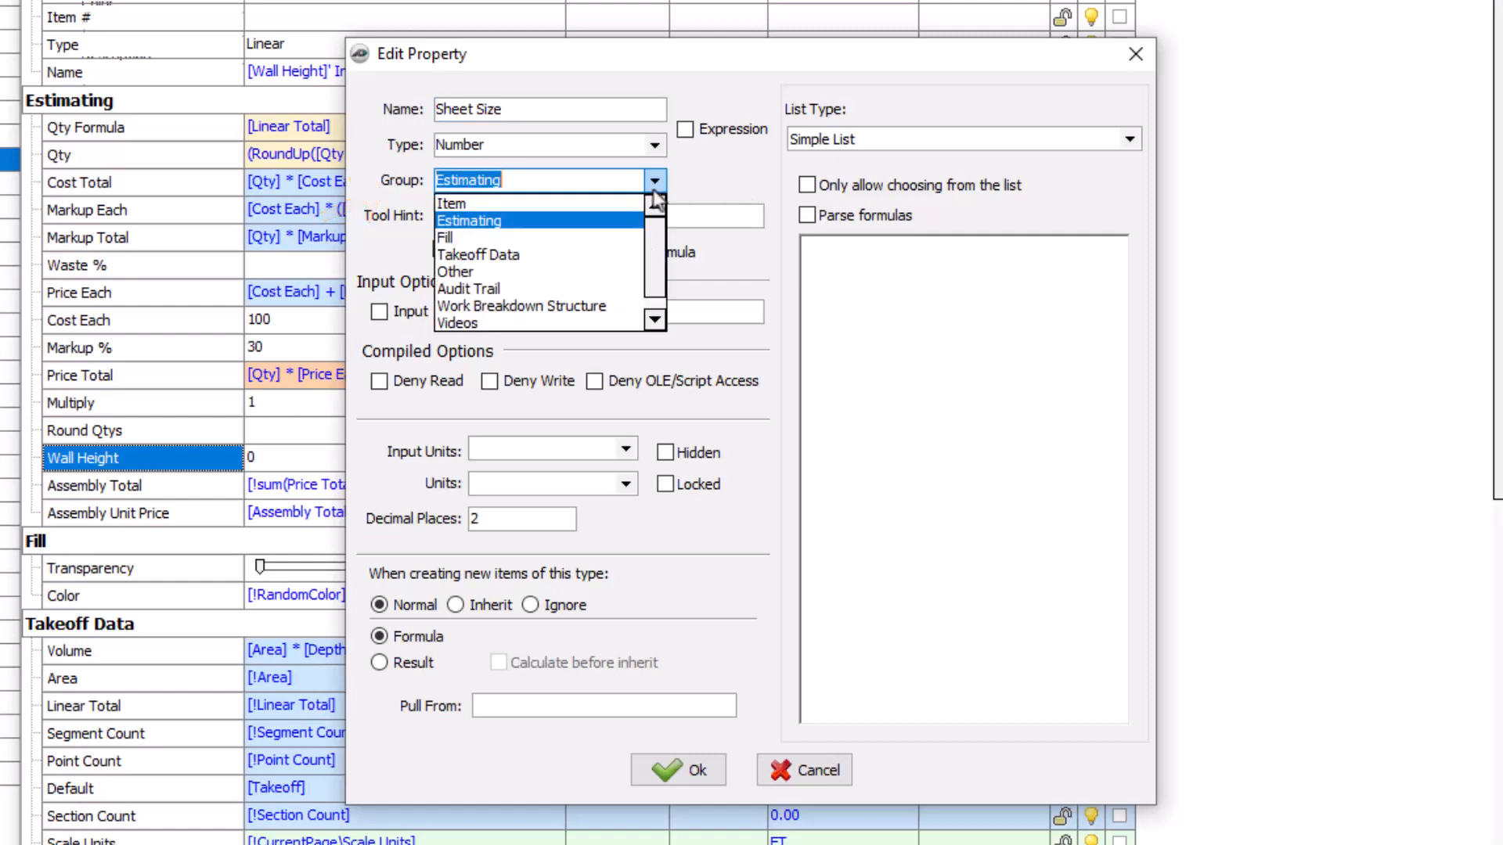
click(654, 192)
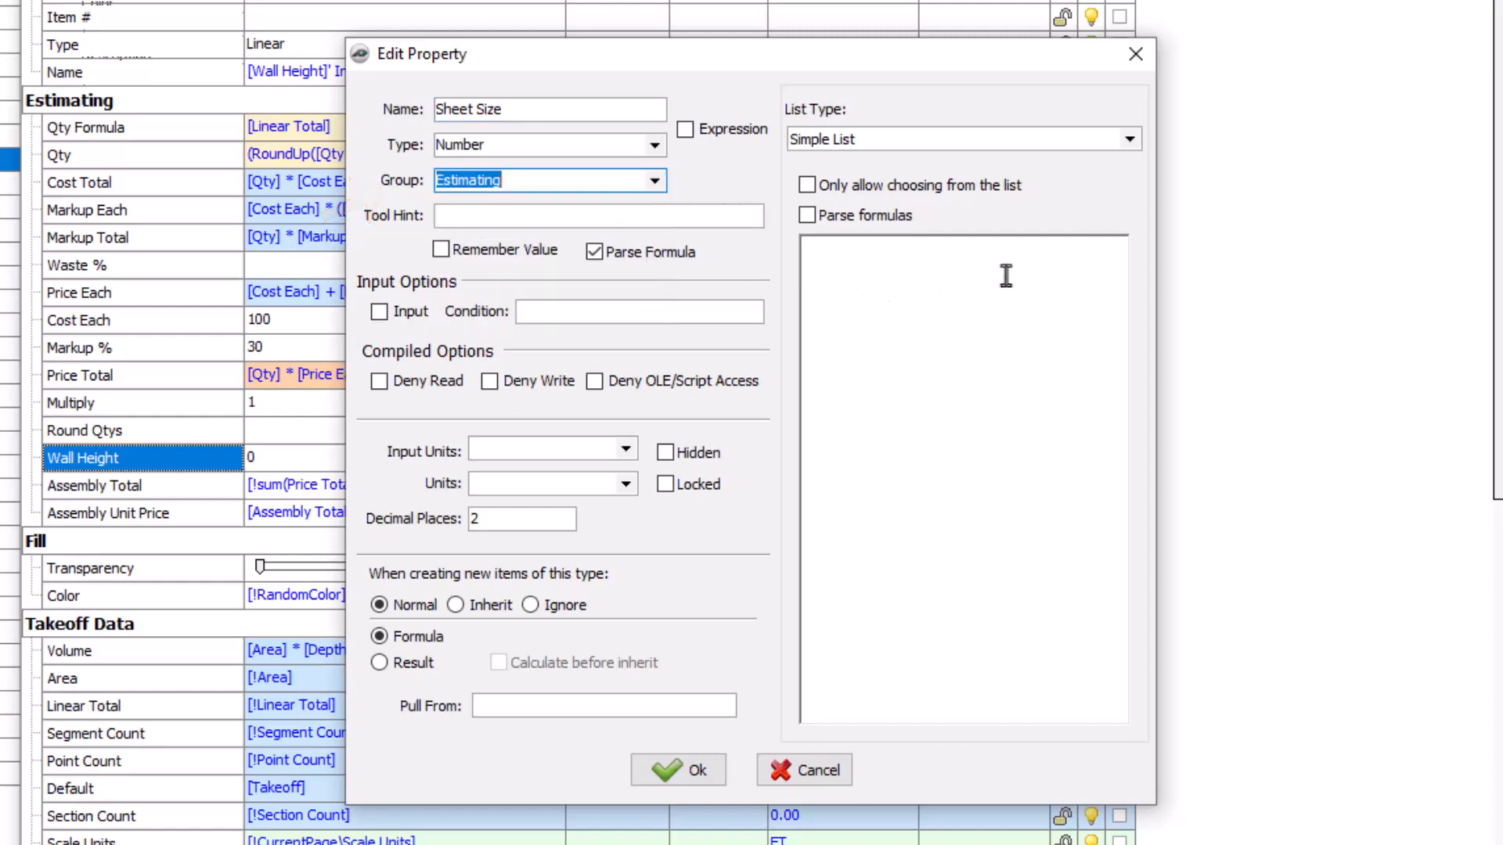
Give the Sheet Size property a simple list of 32, 40 and 48, and save the property
click(1045, 270)
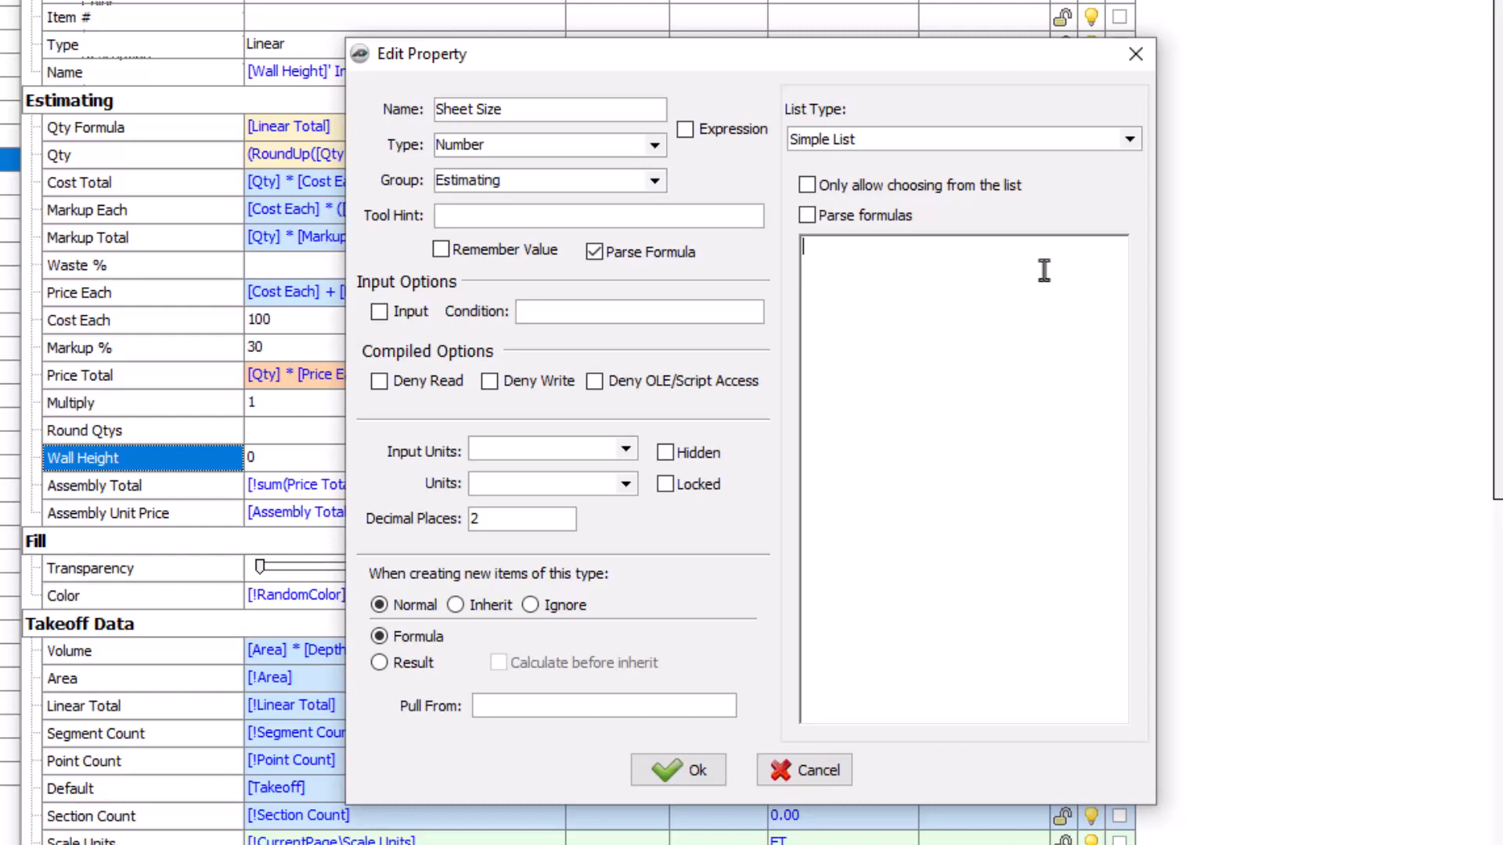
text(32)
key(Return)
text(40)
key(Return)
text(48)
click(703, 768)
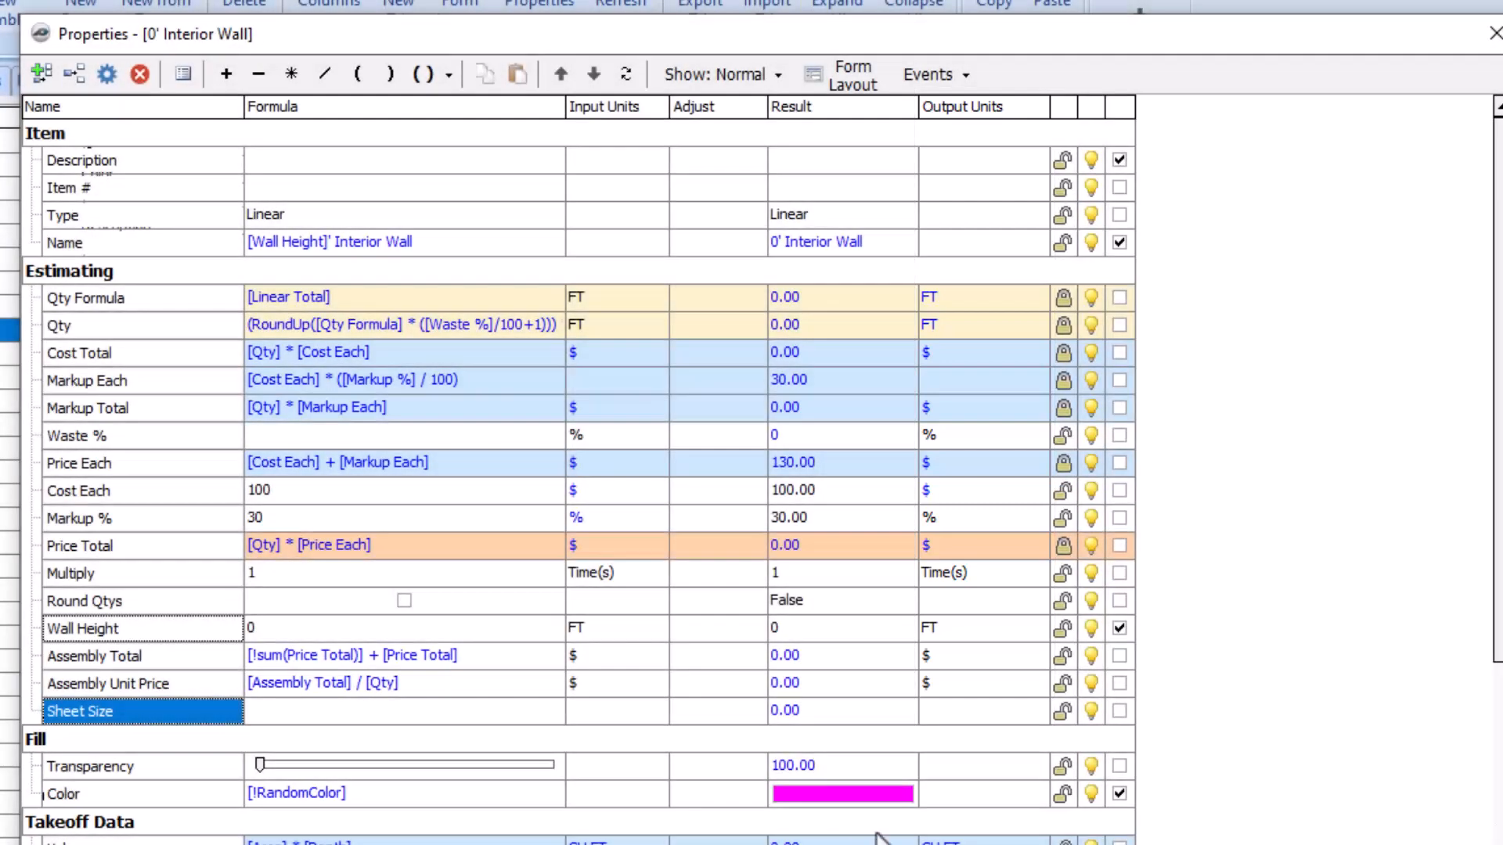
Set the output units of Sheet Size to SQ FT and enable it as an input property
click(992, 709)
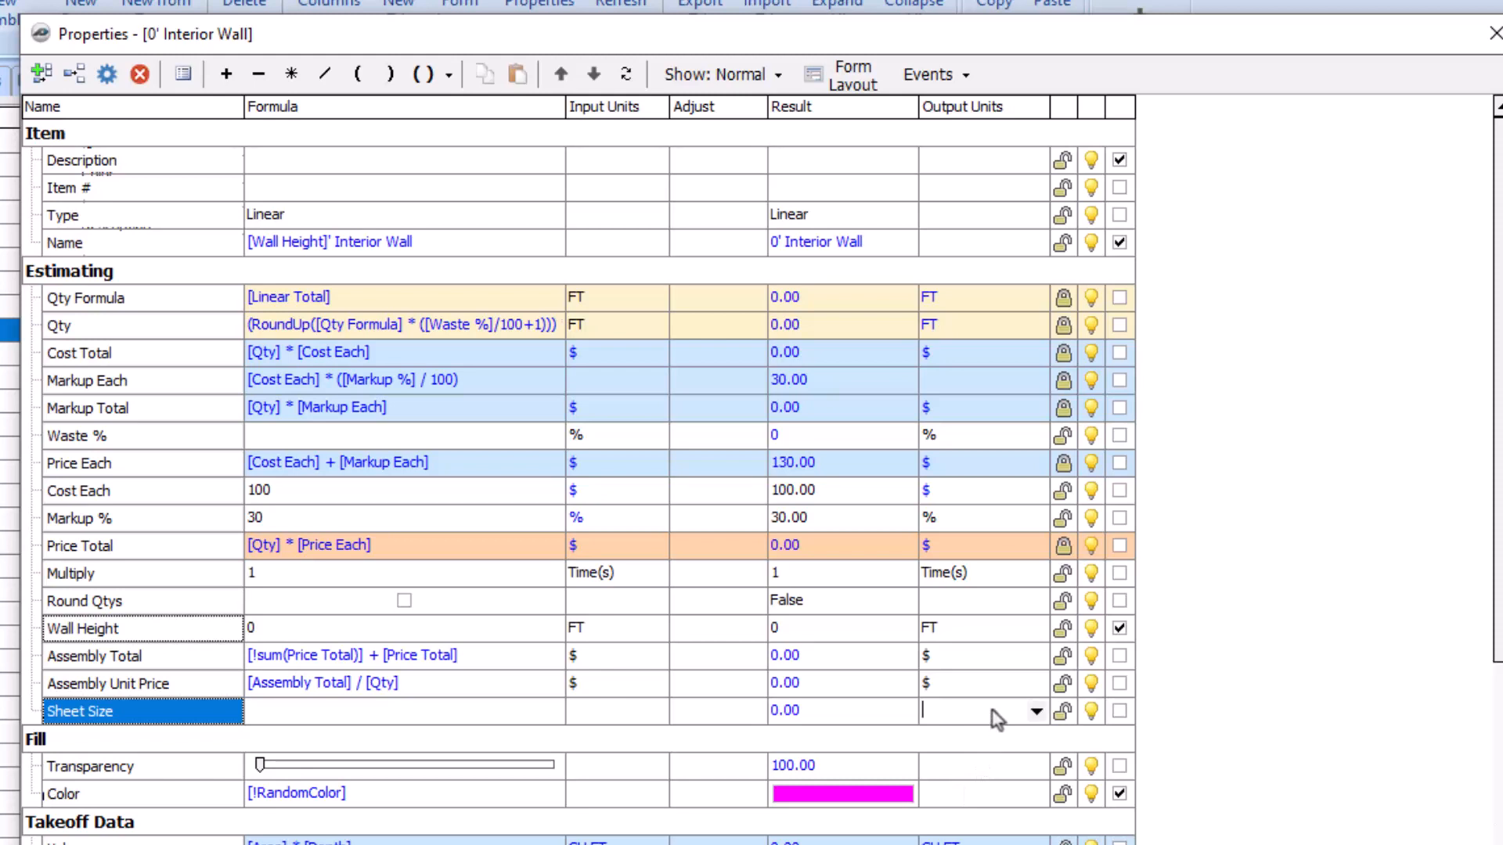
click(1037, 713)
click(1035, 844)
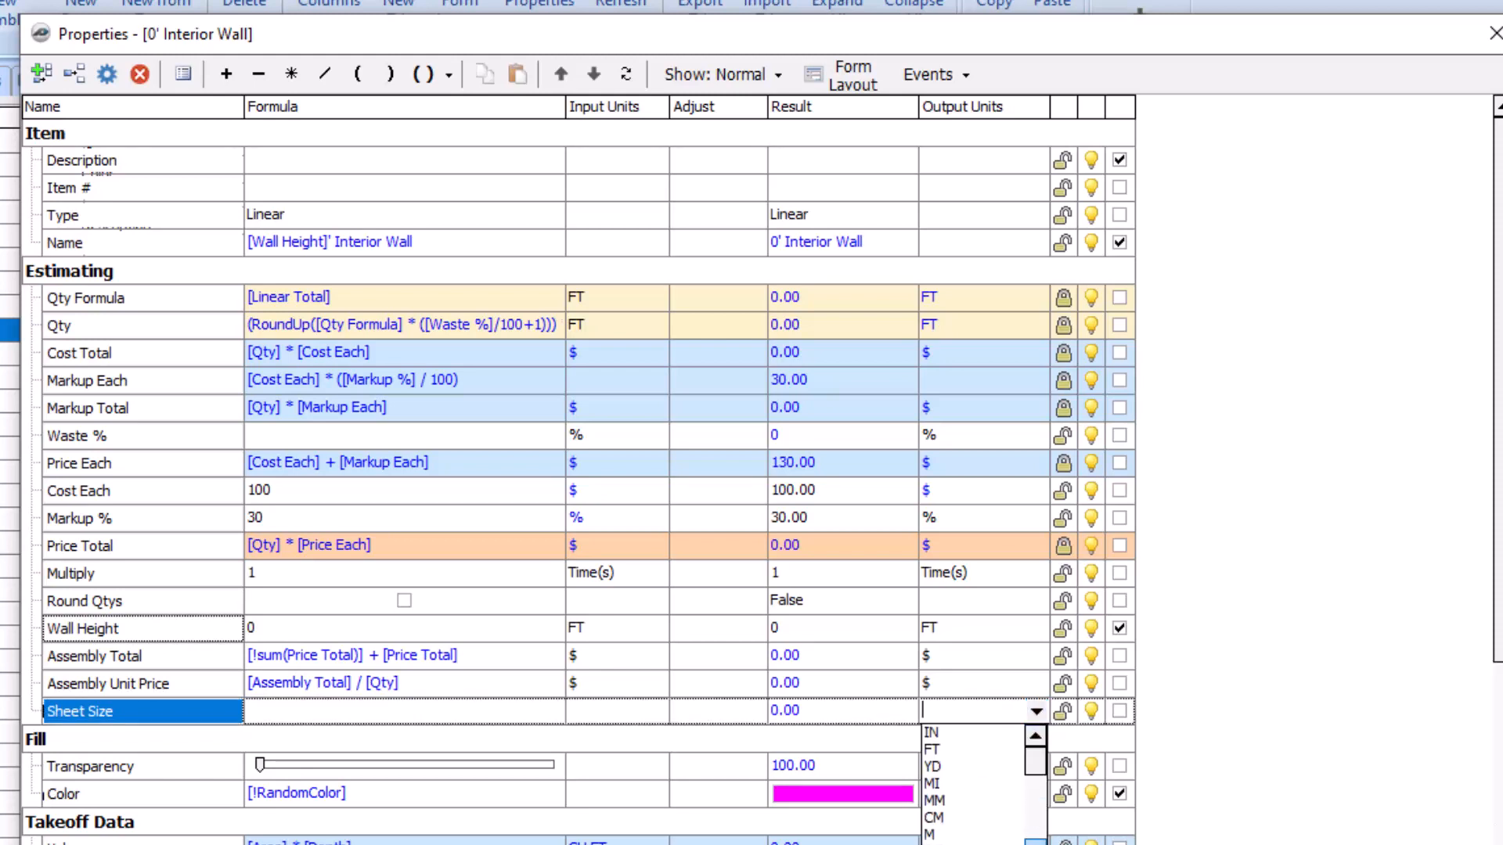
scroll(978, 814, down, 2)
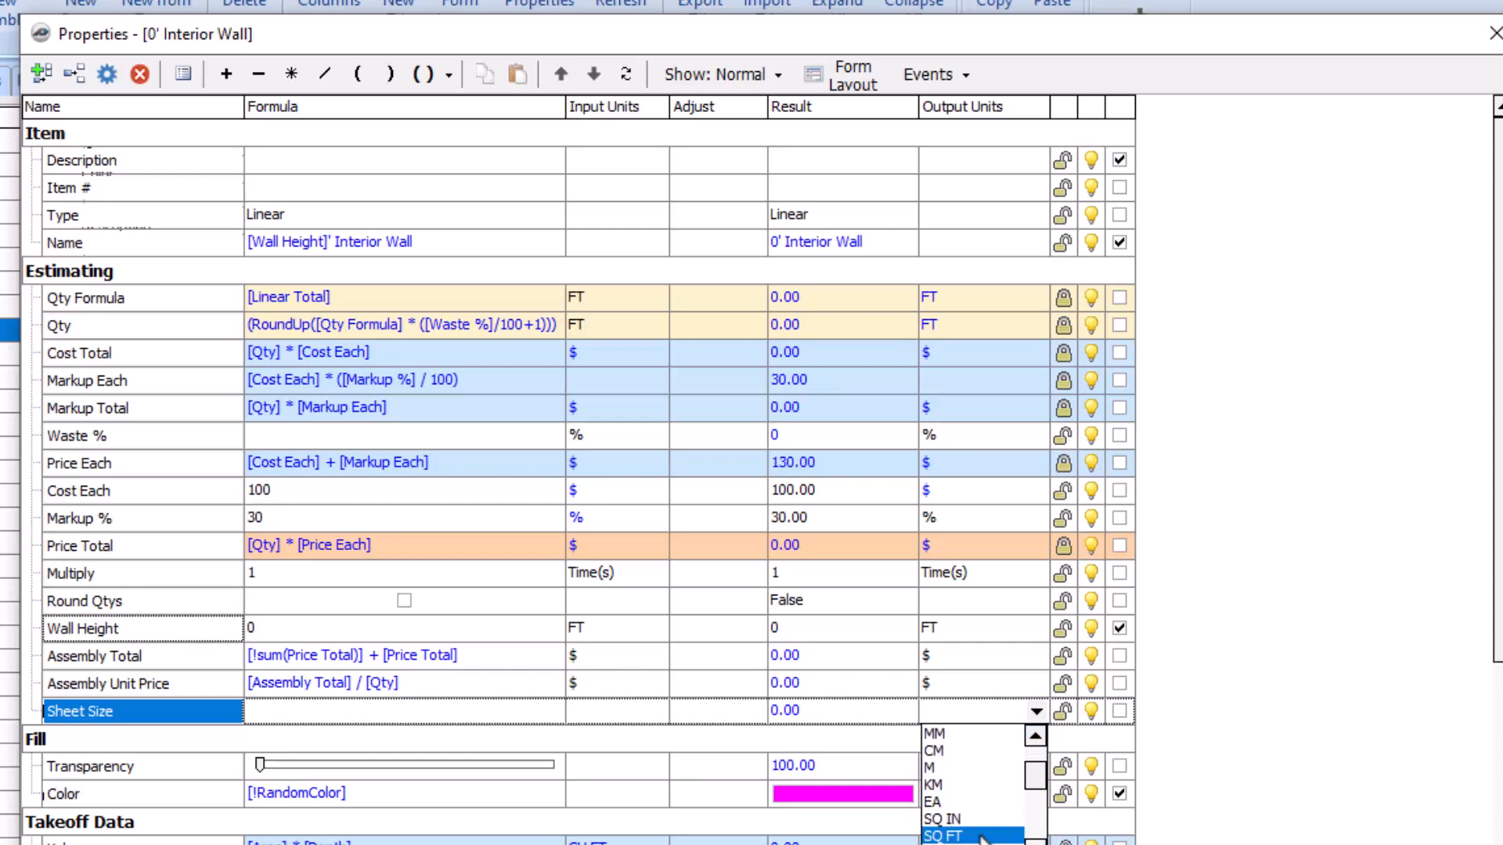
click(980, 839)
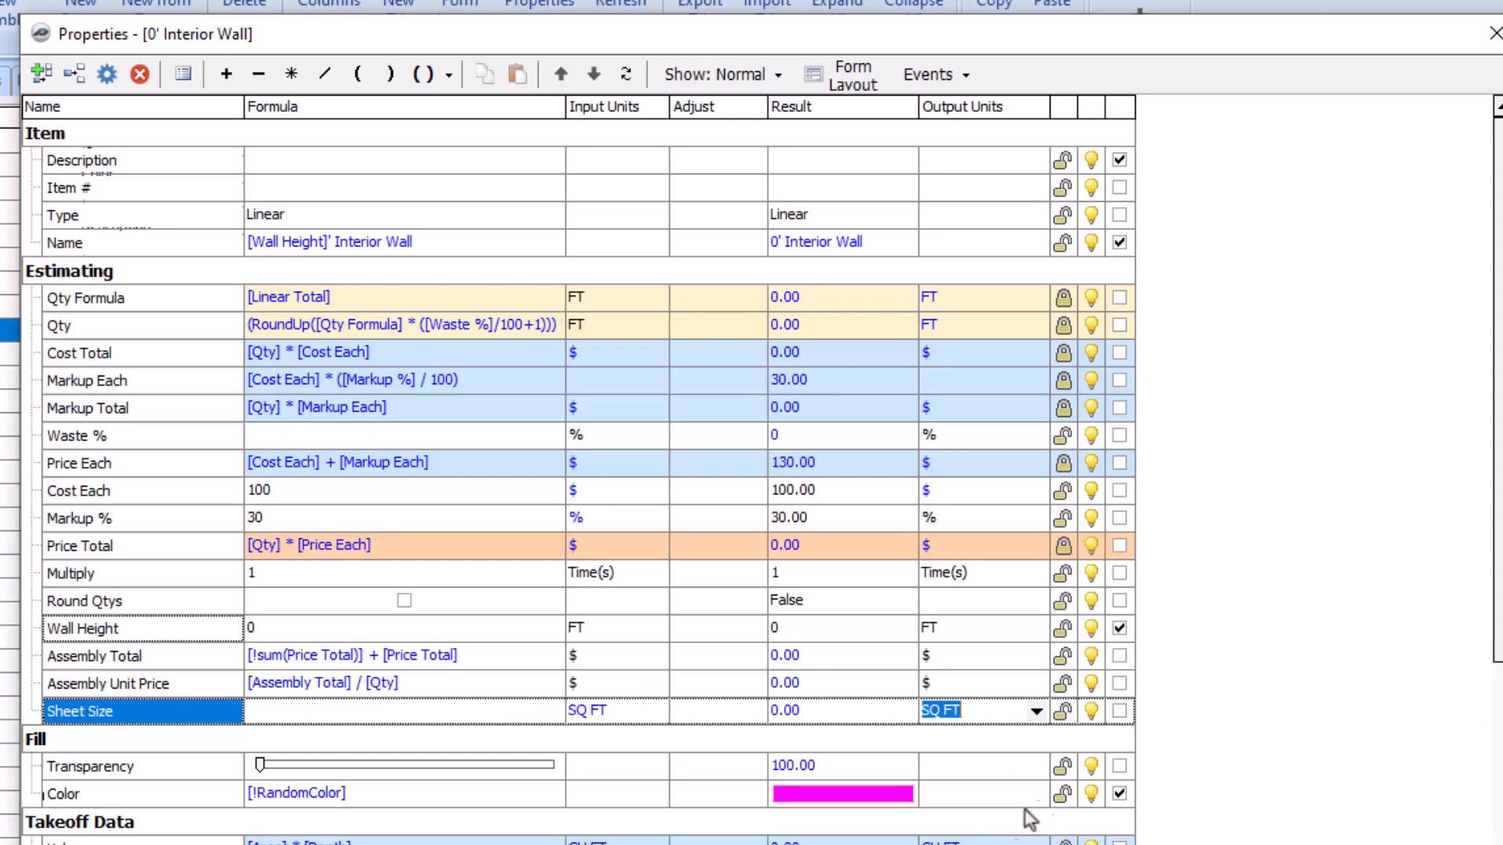
click(1120, 711)
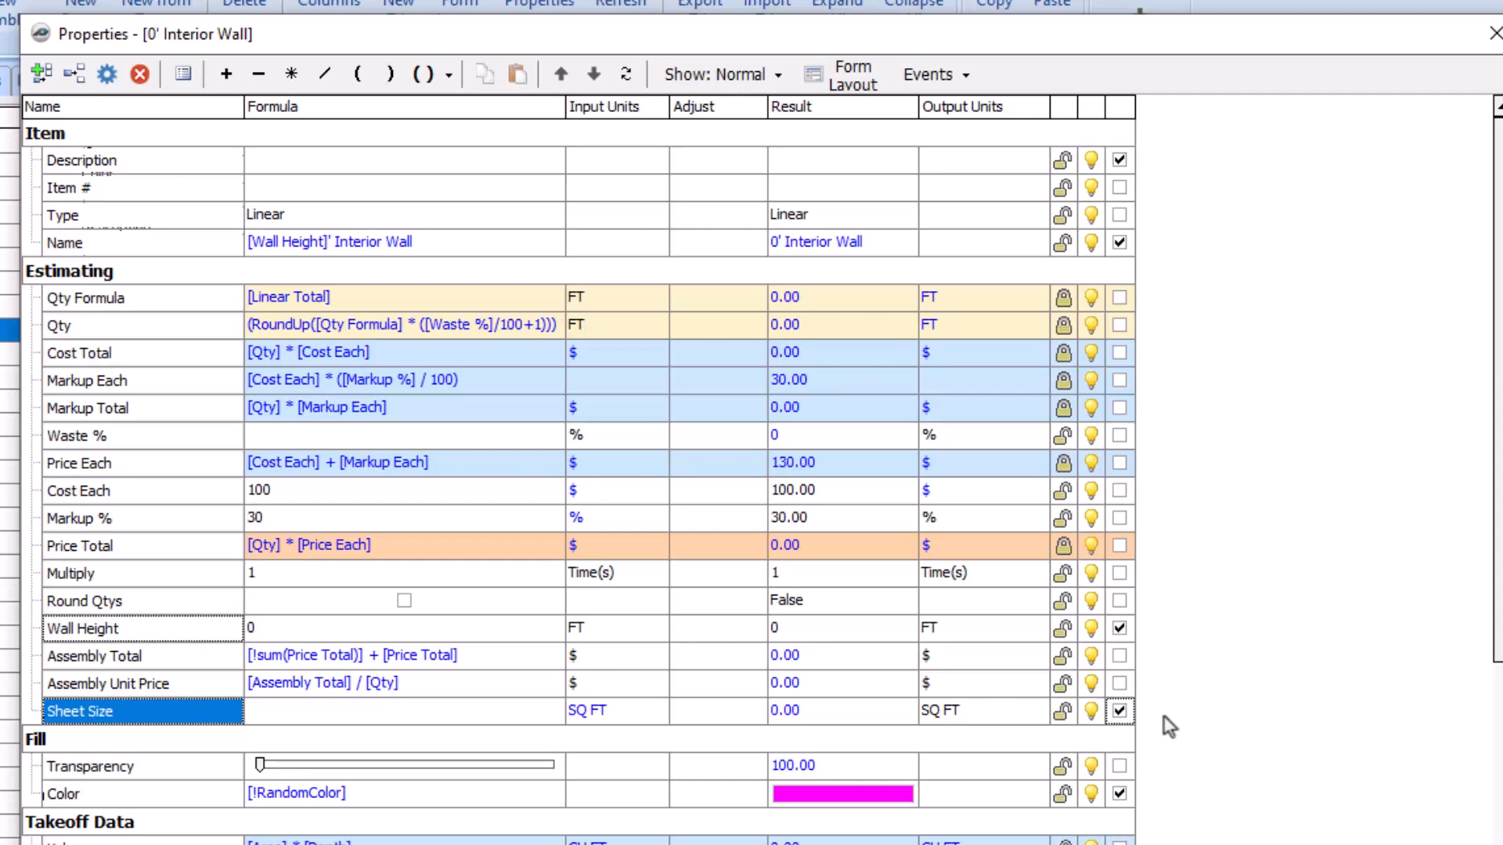
Add a property named Number of Sides with a simple list of 1, 2, 3 and 4
click(45, 76)
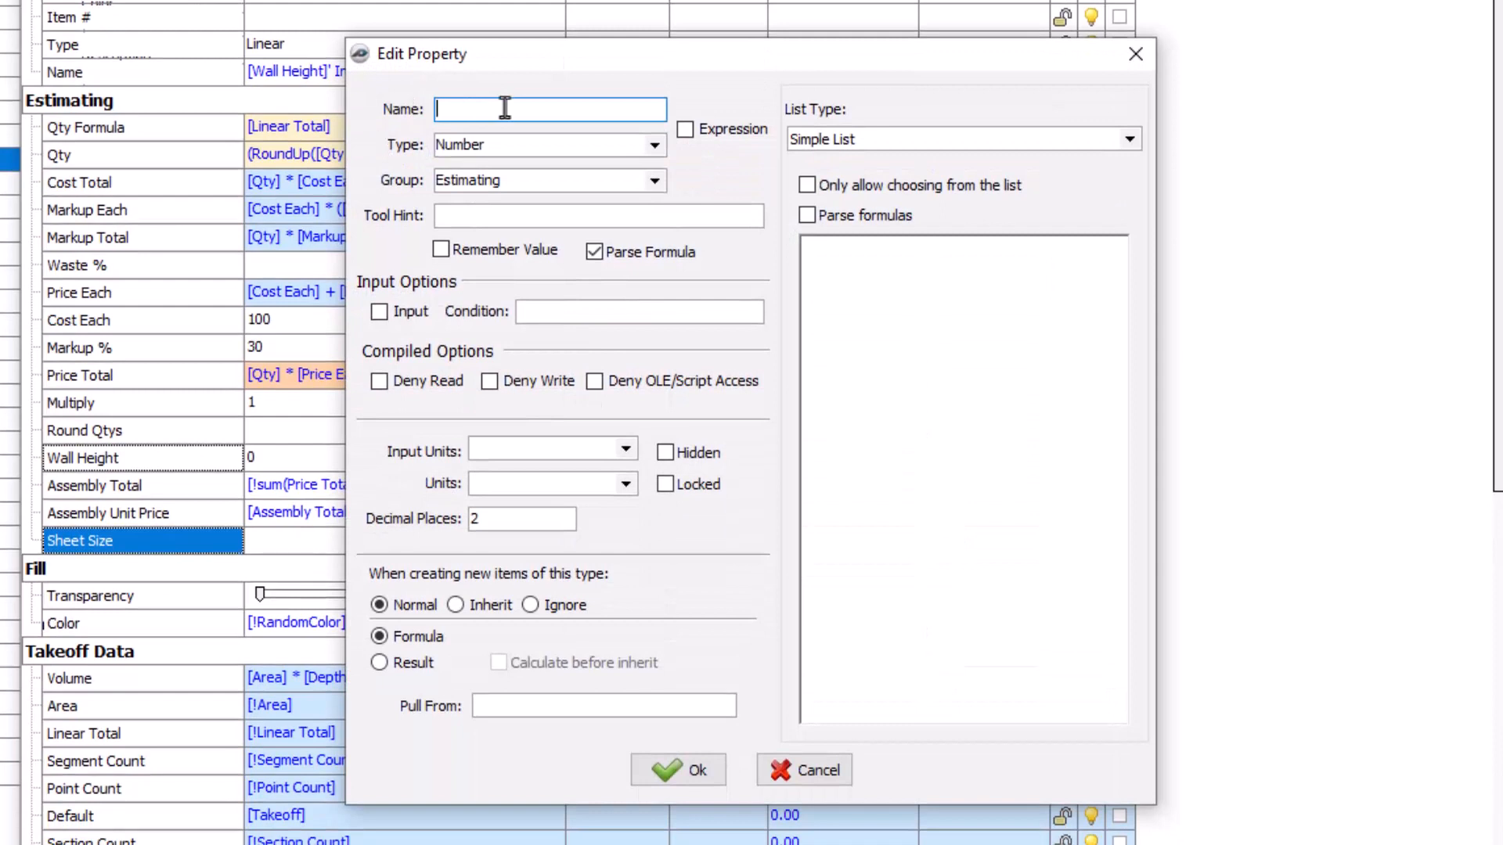
text(Number of Sides)
click(940, 352)
text(1)
key(Return)
text(2)
key(Return)
text(3)
key(Return)
text(4)
click(698, 776)
Set the output units of Number of Sides to EA and enable it as an input property
click(1022, 569)
click(1037, 569)
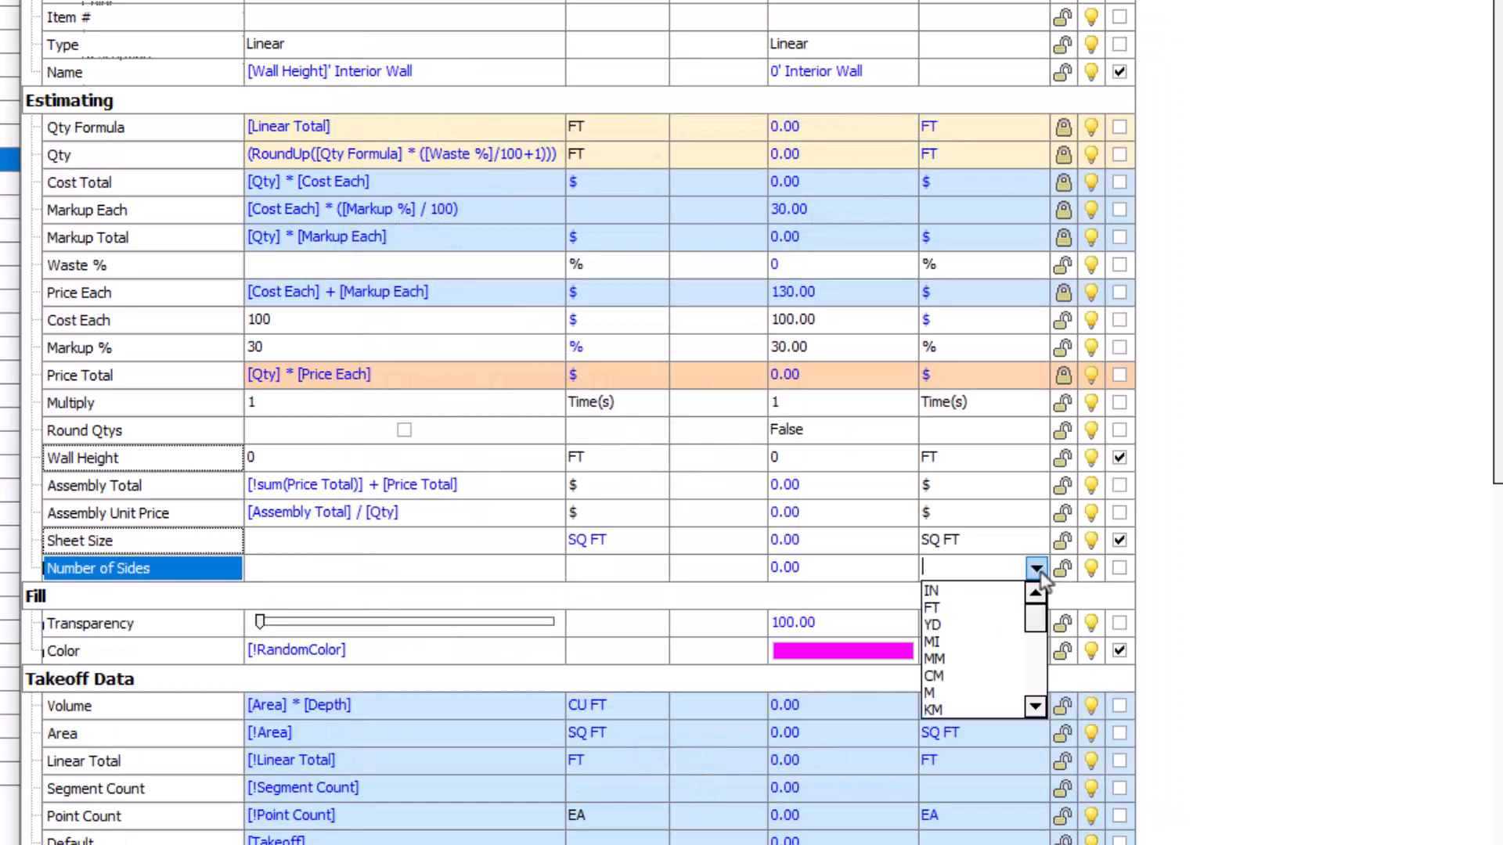
click(1035, 709)
click(1034, 709)
click(985, 693)
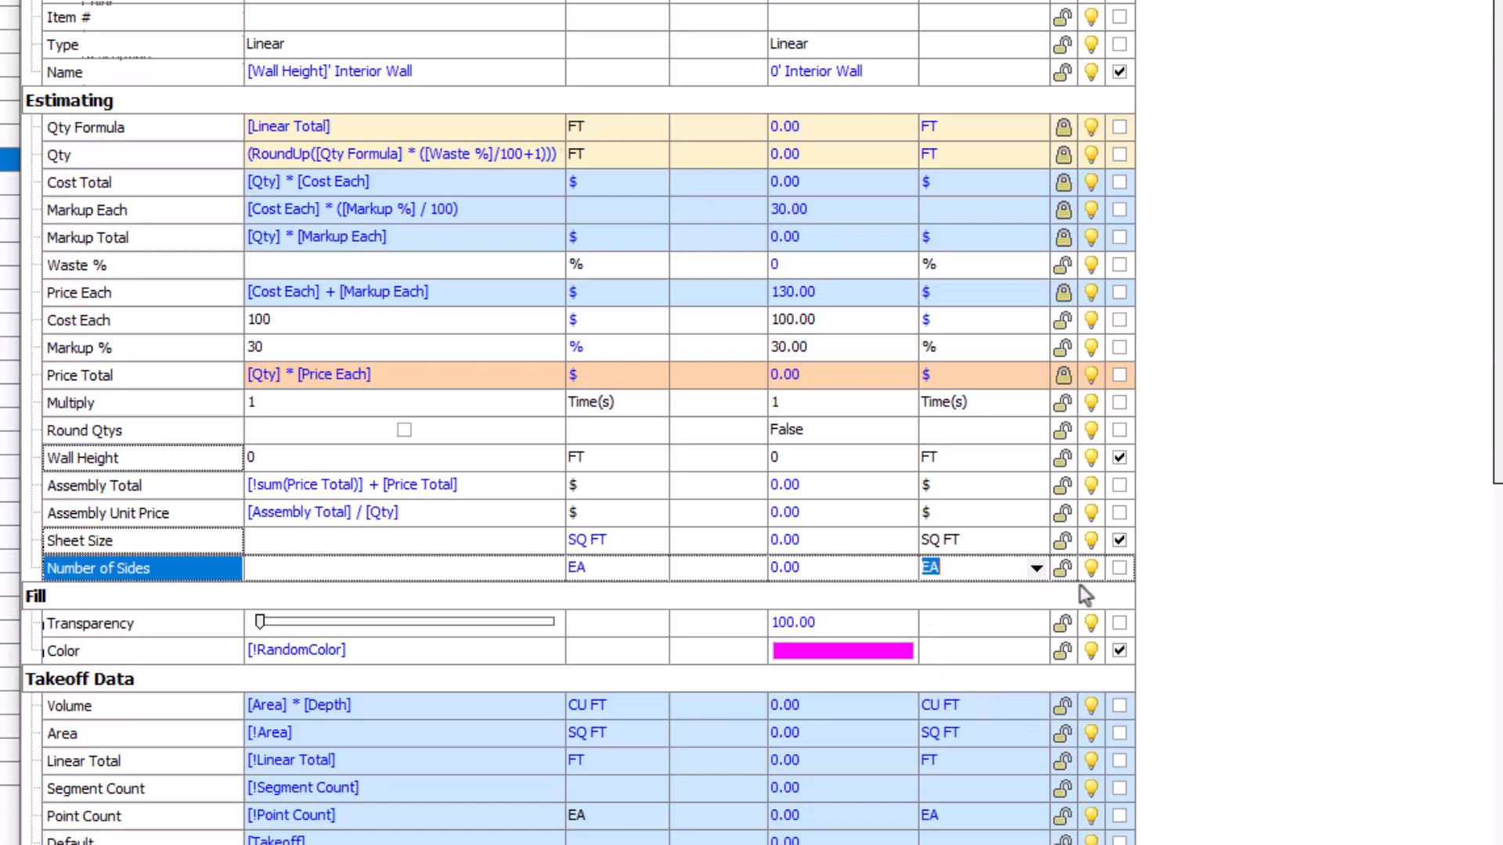
click(1119, 569)
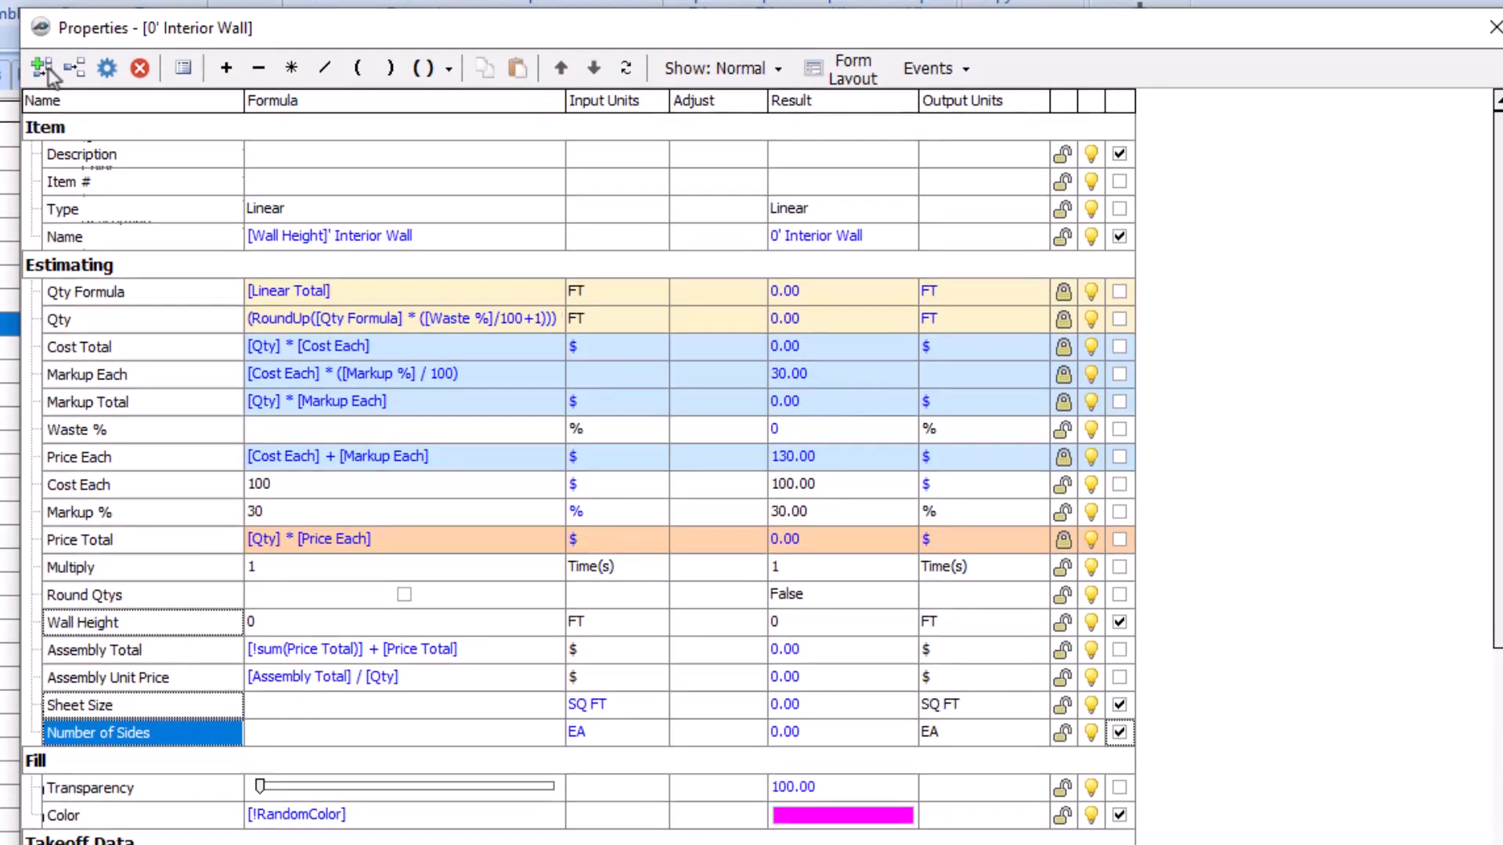
Add a property named Number of Sheets to the Estimating group and set its output units to EA
click(43, 75)
text(Number of Sheets)
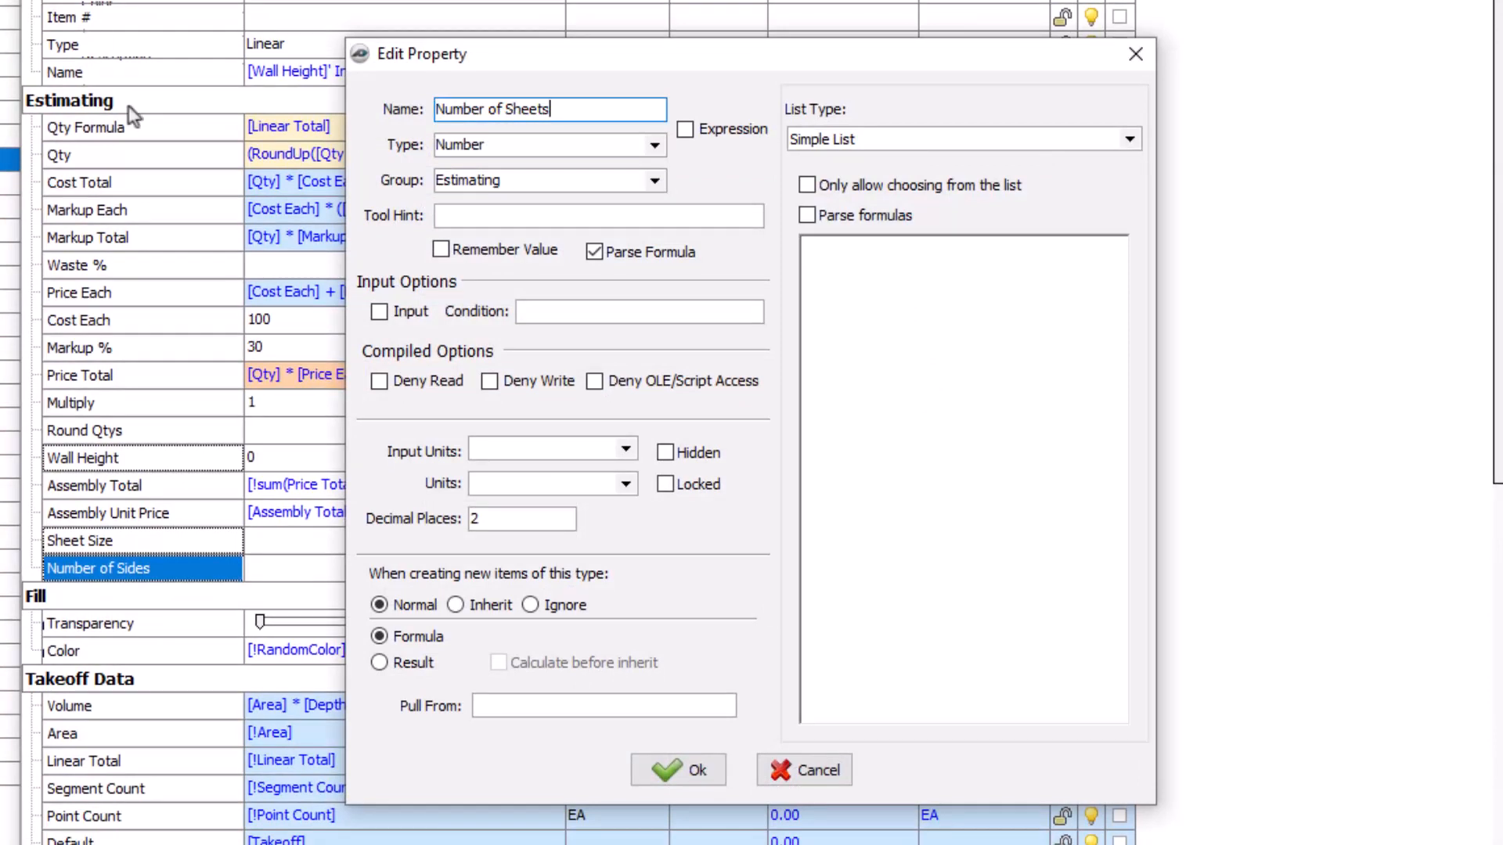
click(701, 776)
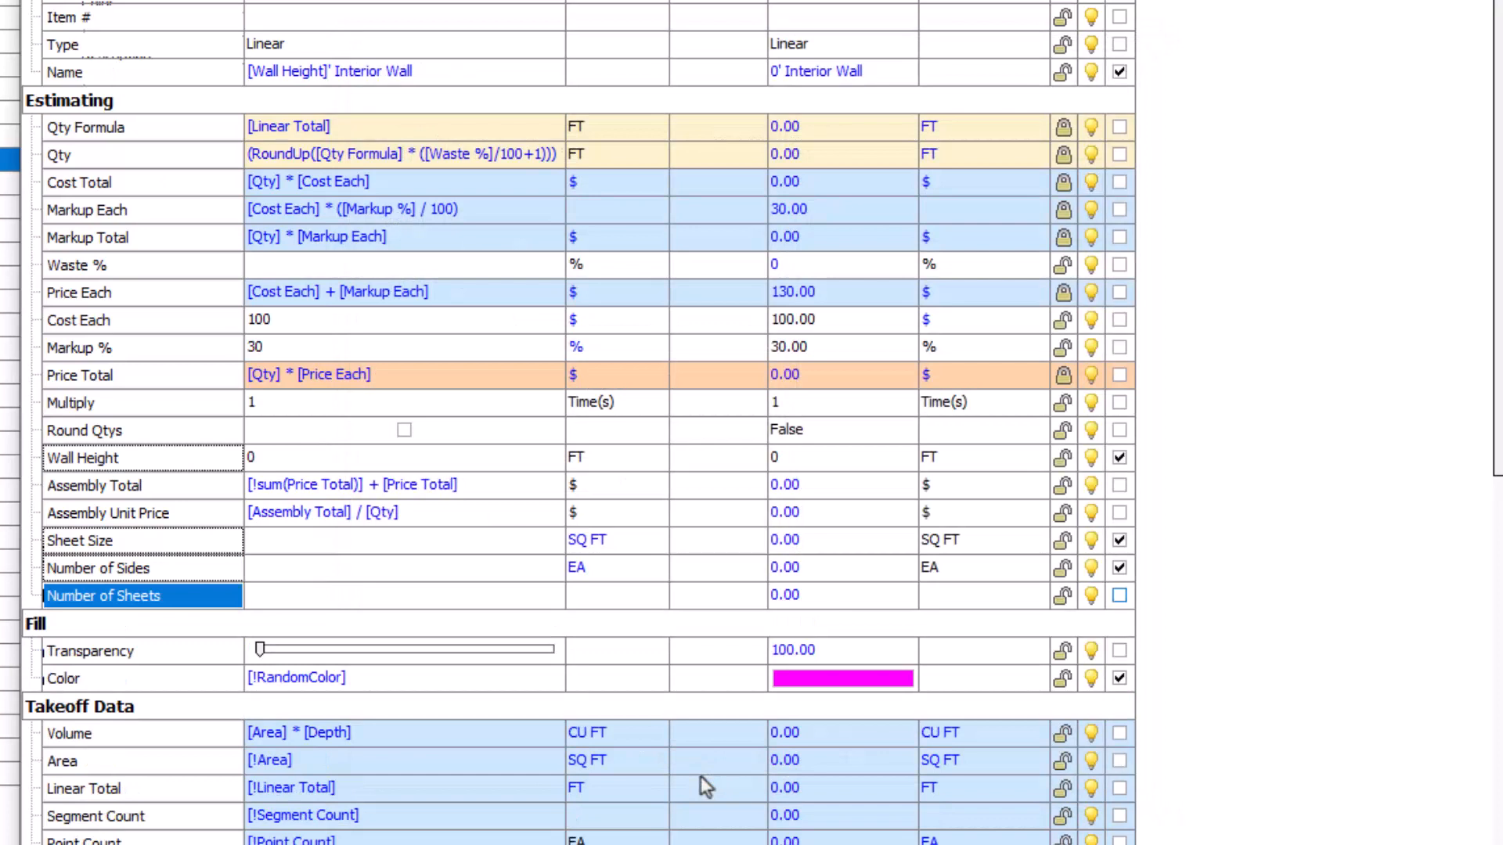
click(1021, 603)
click(1036, 597)
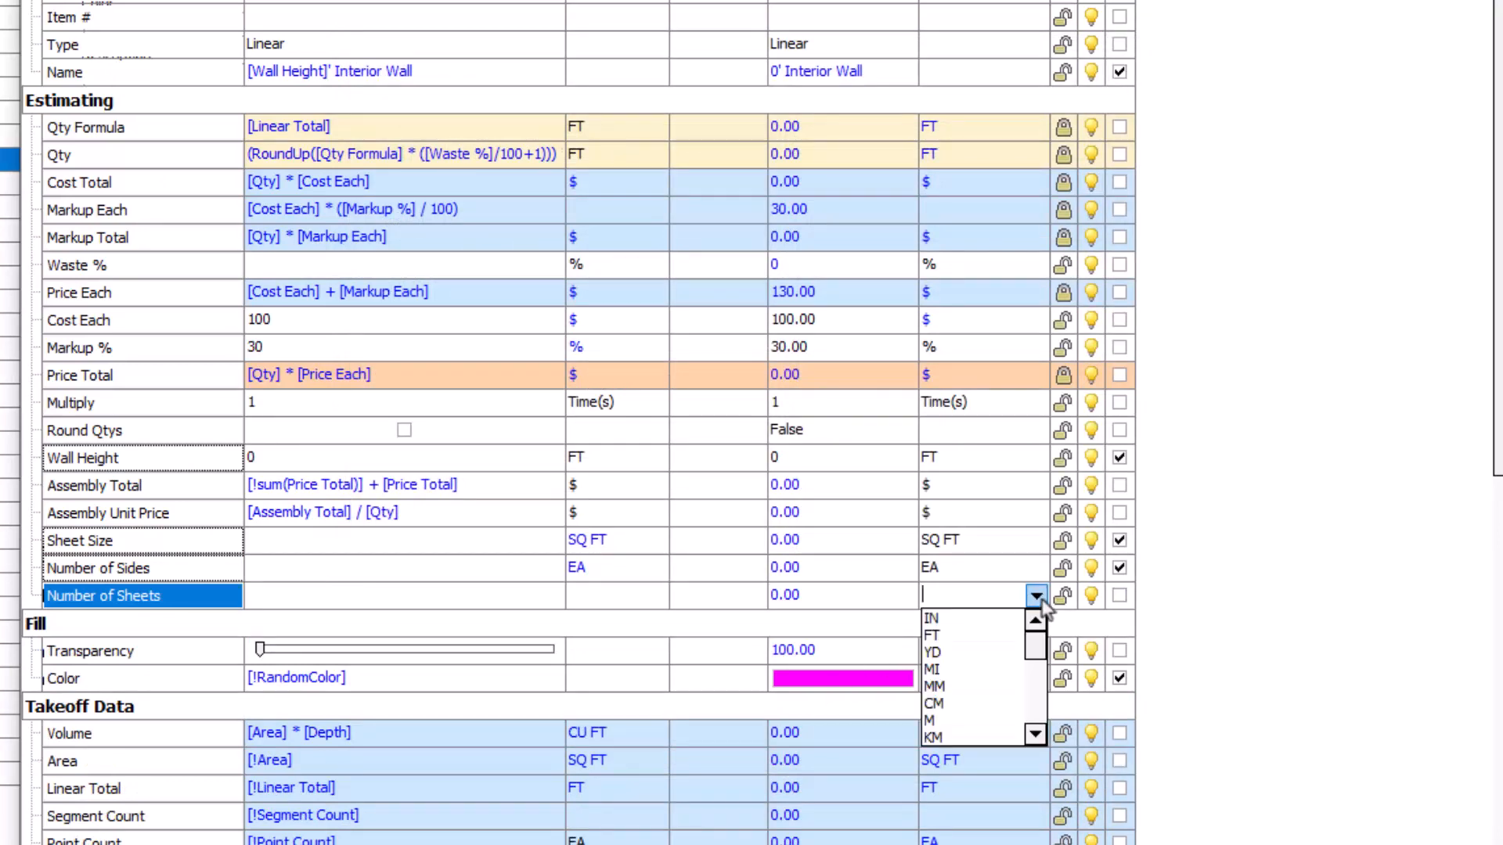
click(1036, 734)
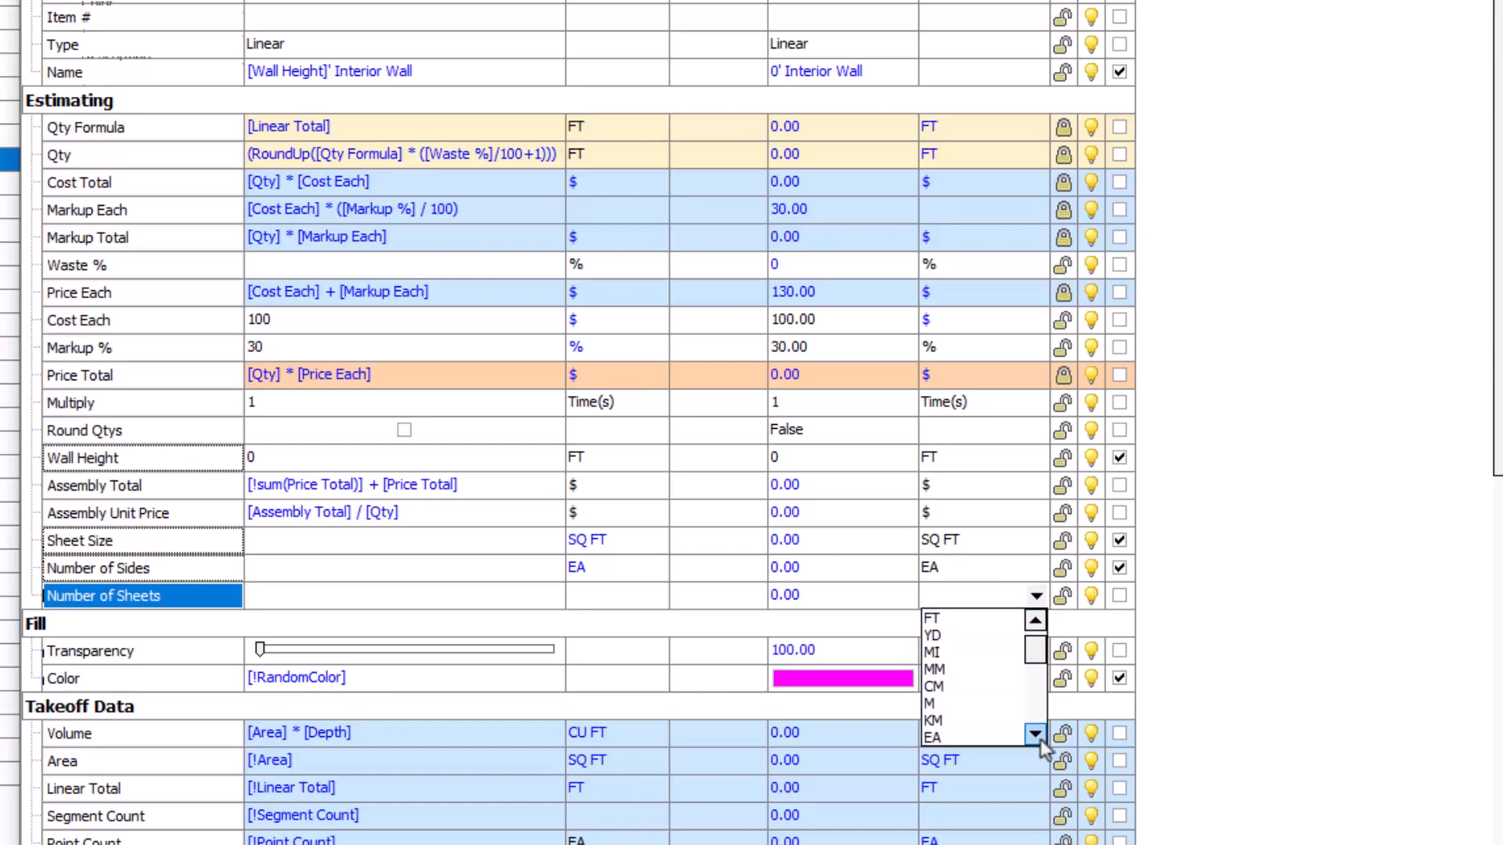
click(995, 739)
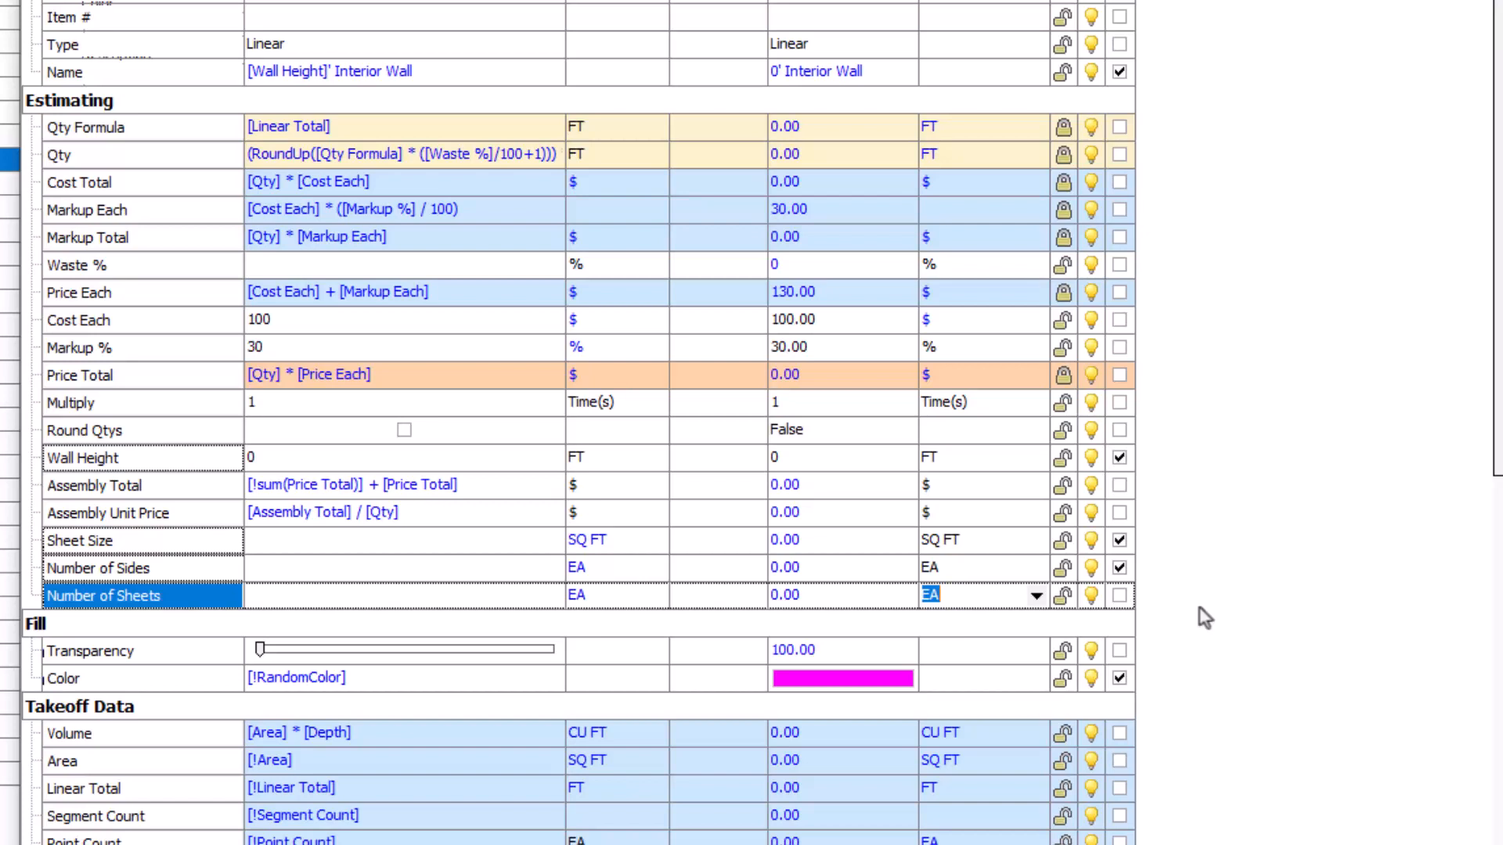
Begin the Number of Sheets formula with [Qty]*[Wall Height]
click(472, 605)
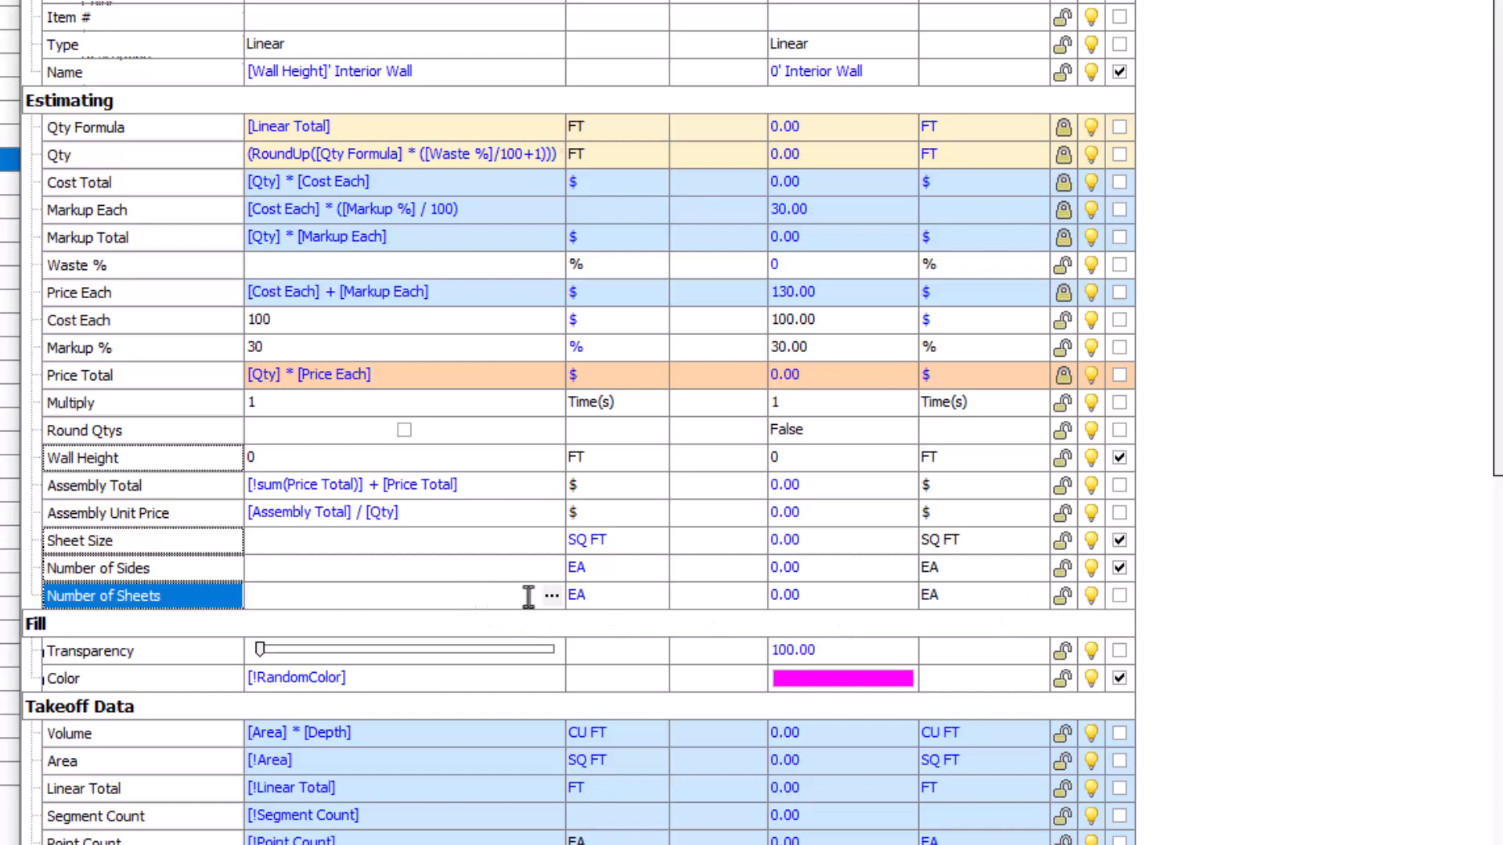
click(552, 596)
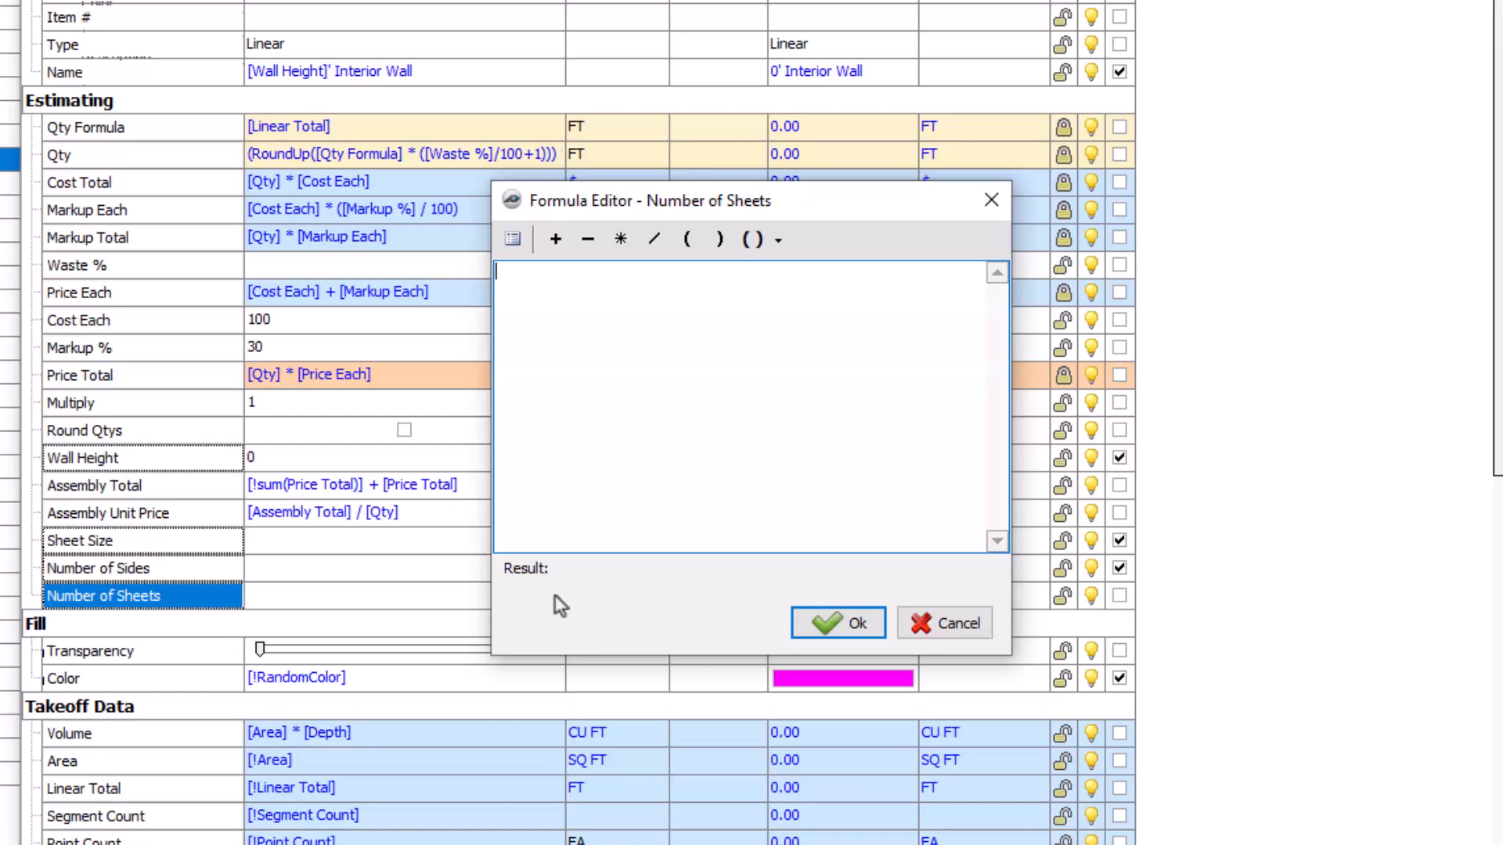
text([Q)
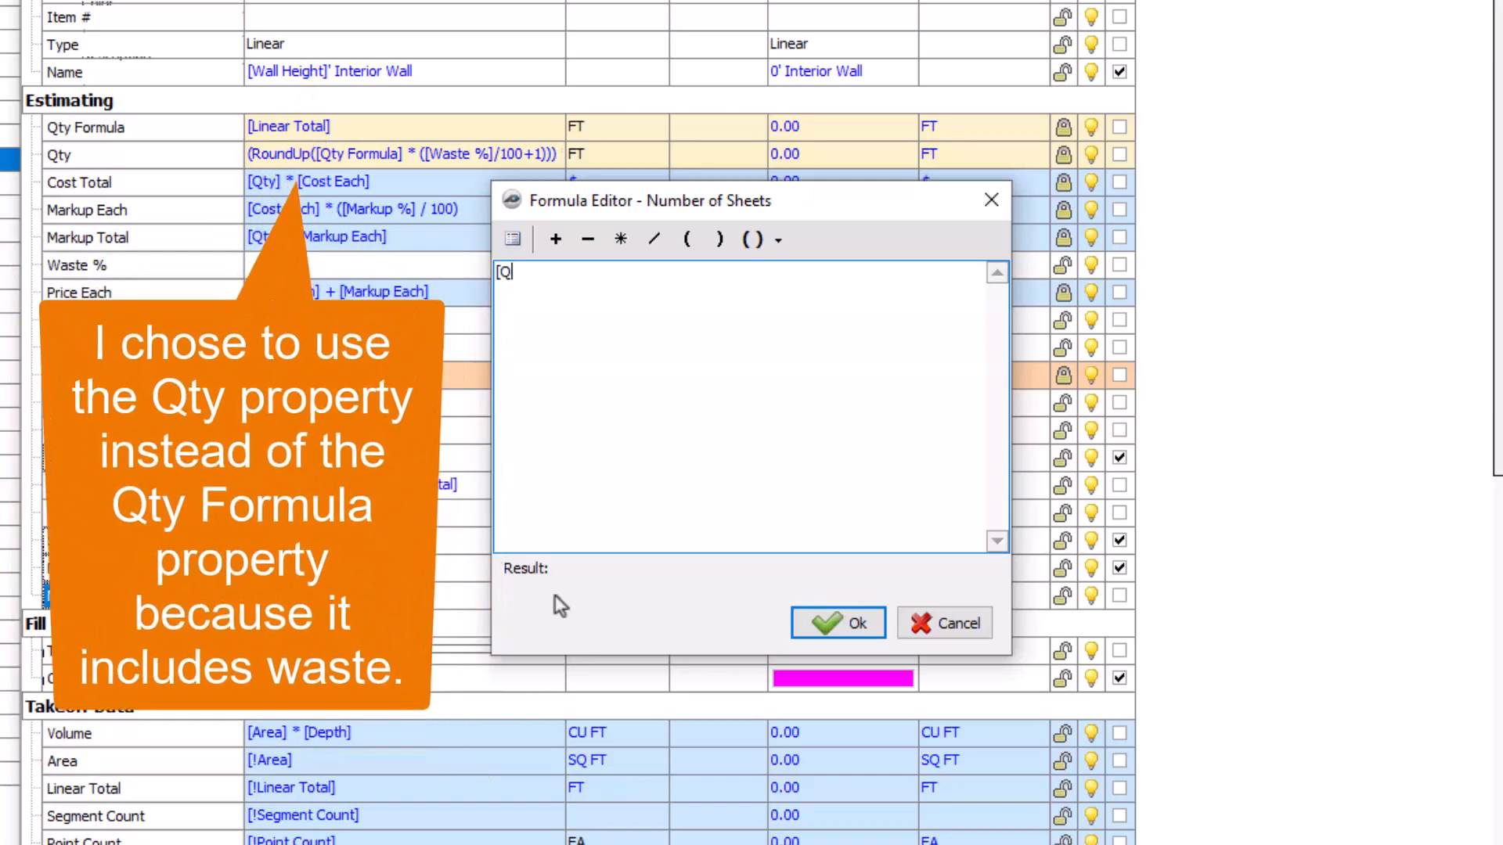
text(ty])
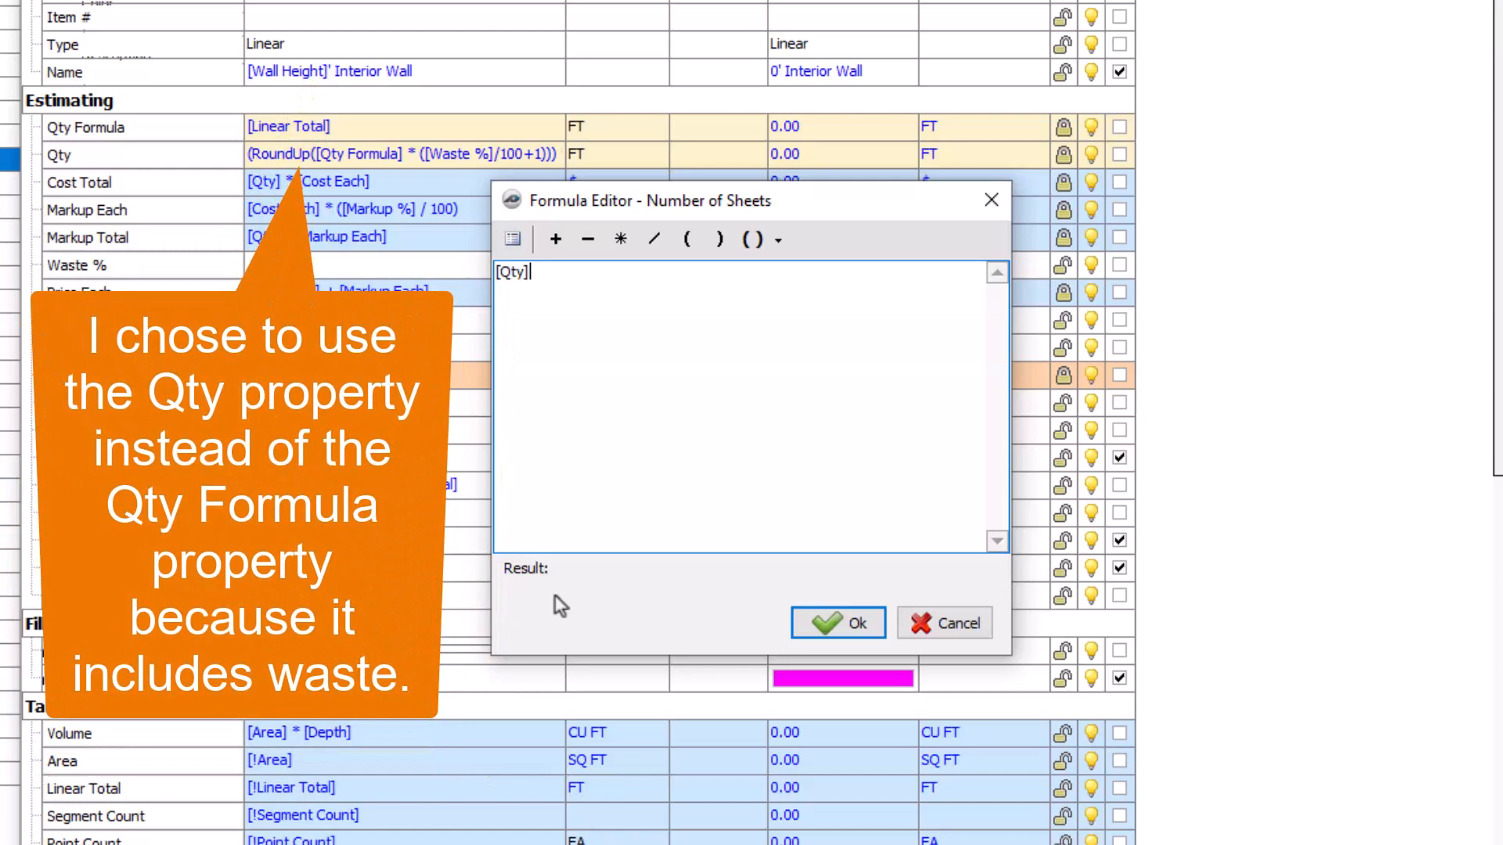
text(*[Wall Height])
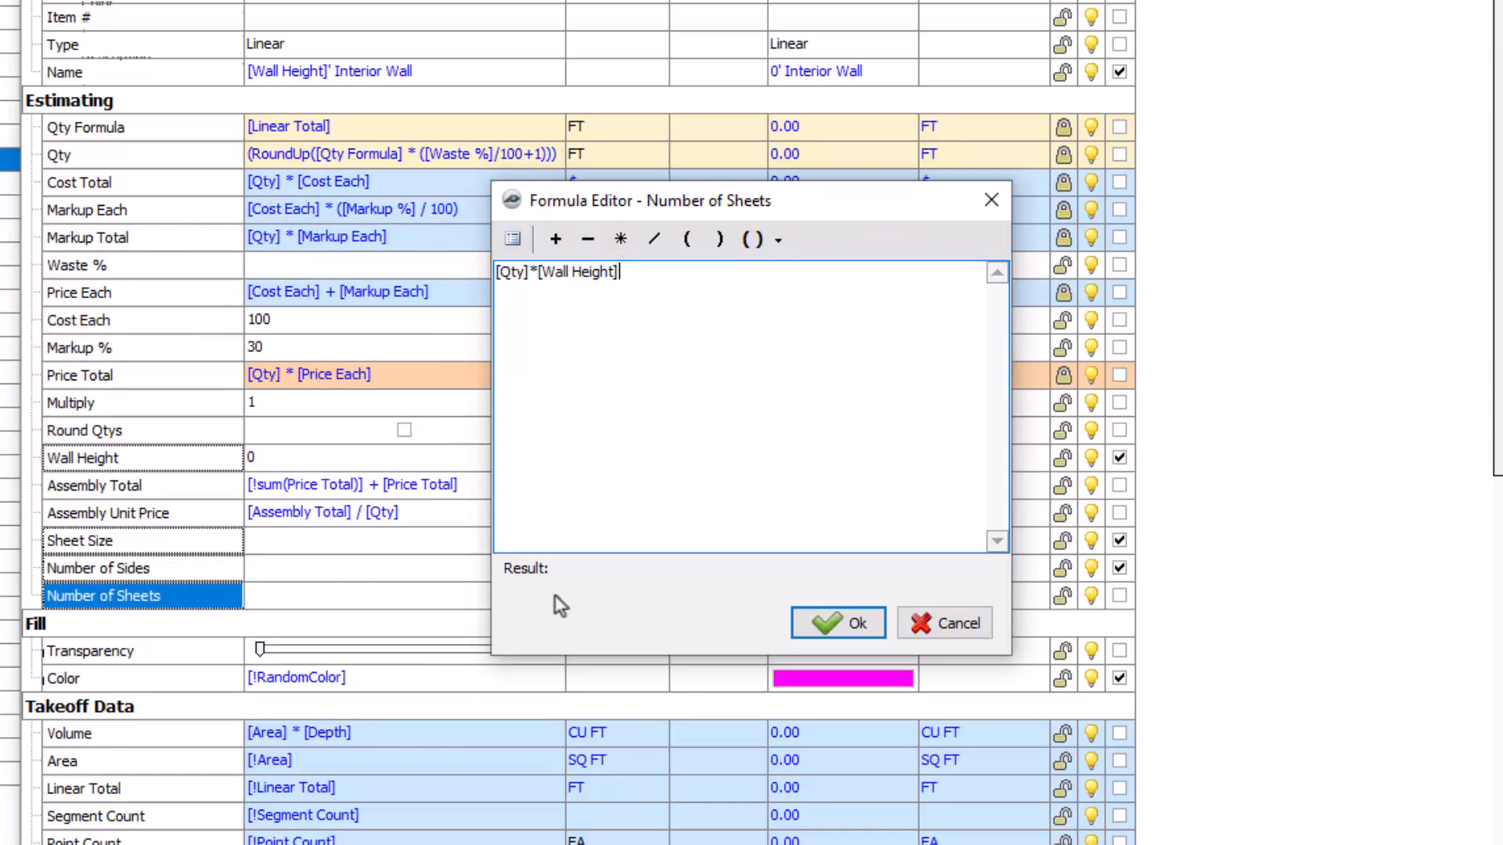
Divide the Number of Sheets formula by the Interior Wall's Sheet Size property, inserted as a relative path
text(/)
click(514, 240)
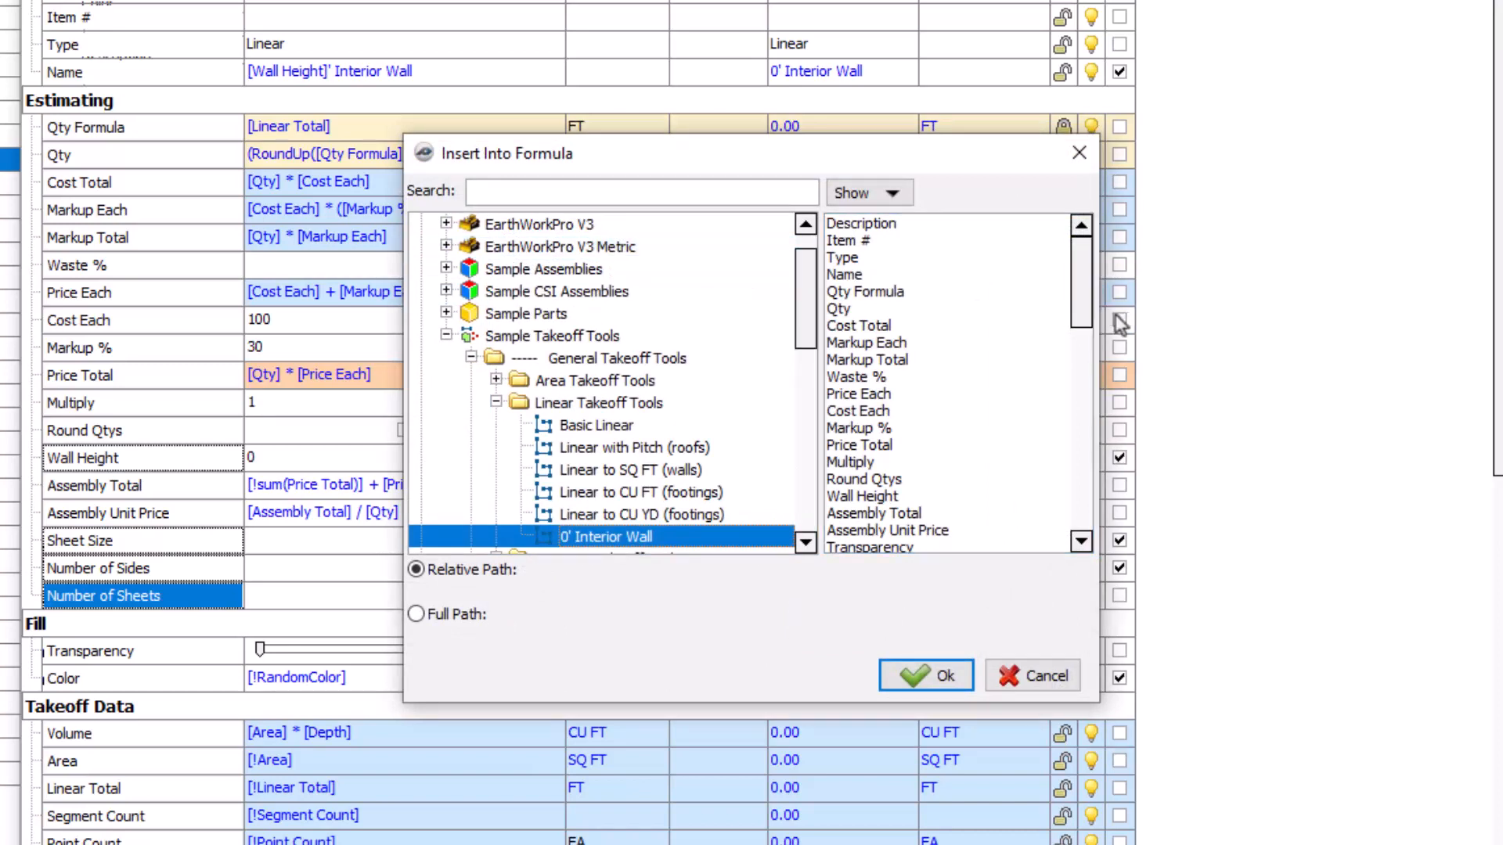
mouse_move(801, 299)
mouse_down()
mouse_move(804, 450)
mouse_move(806, 321)
mouse_up()
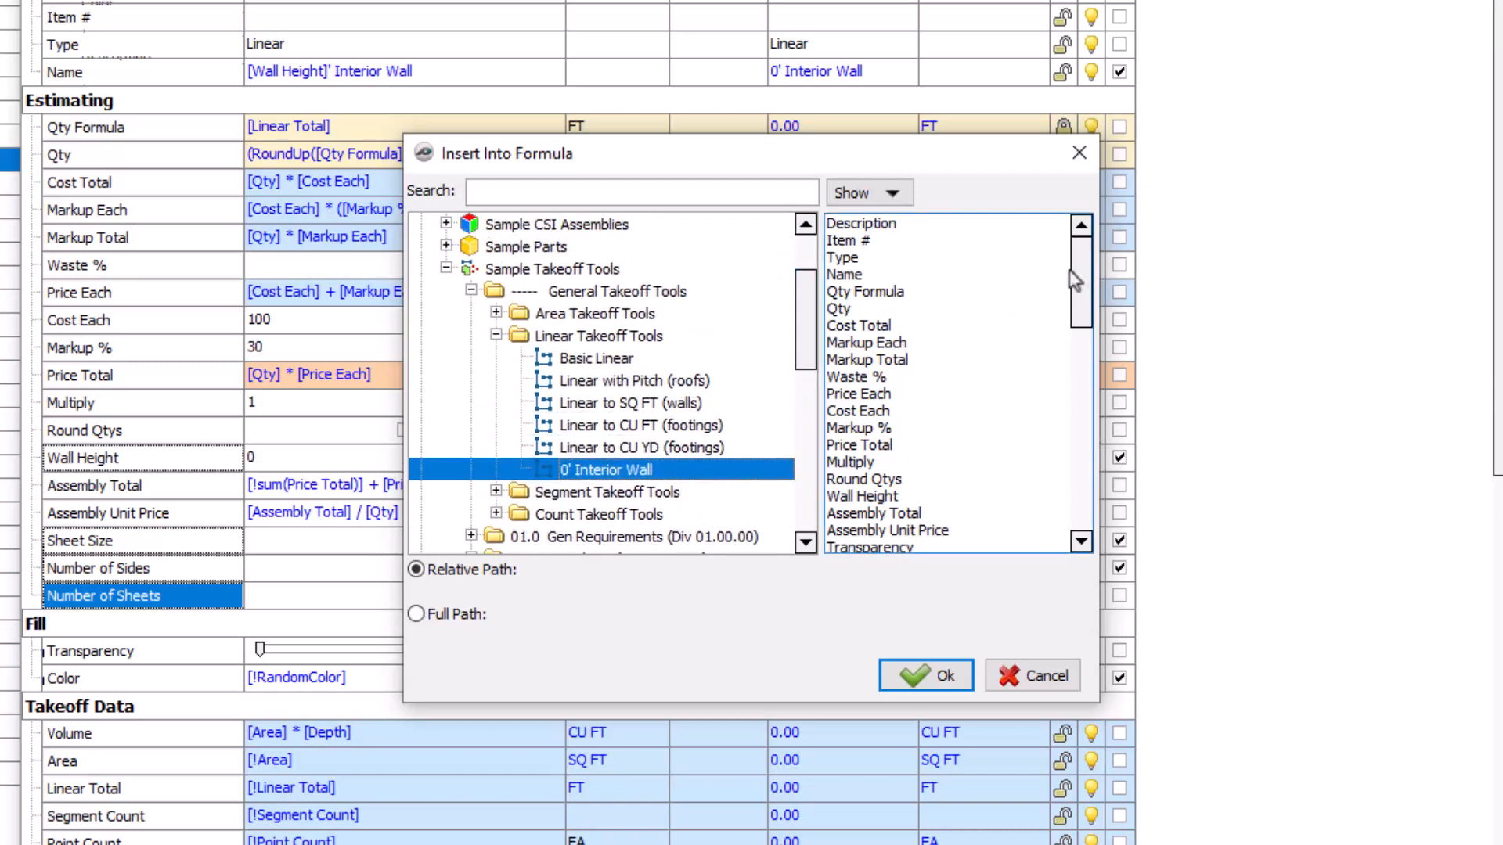
drag(1085, 260, 1092, 340)
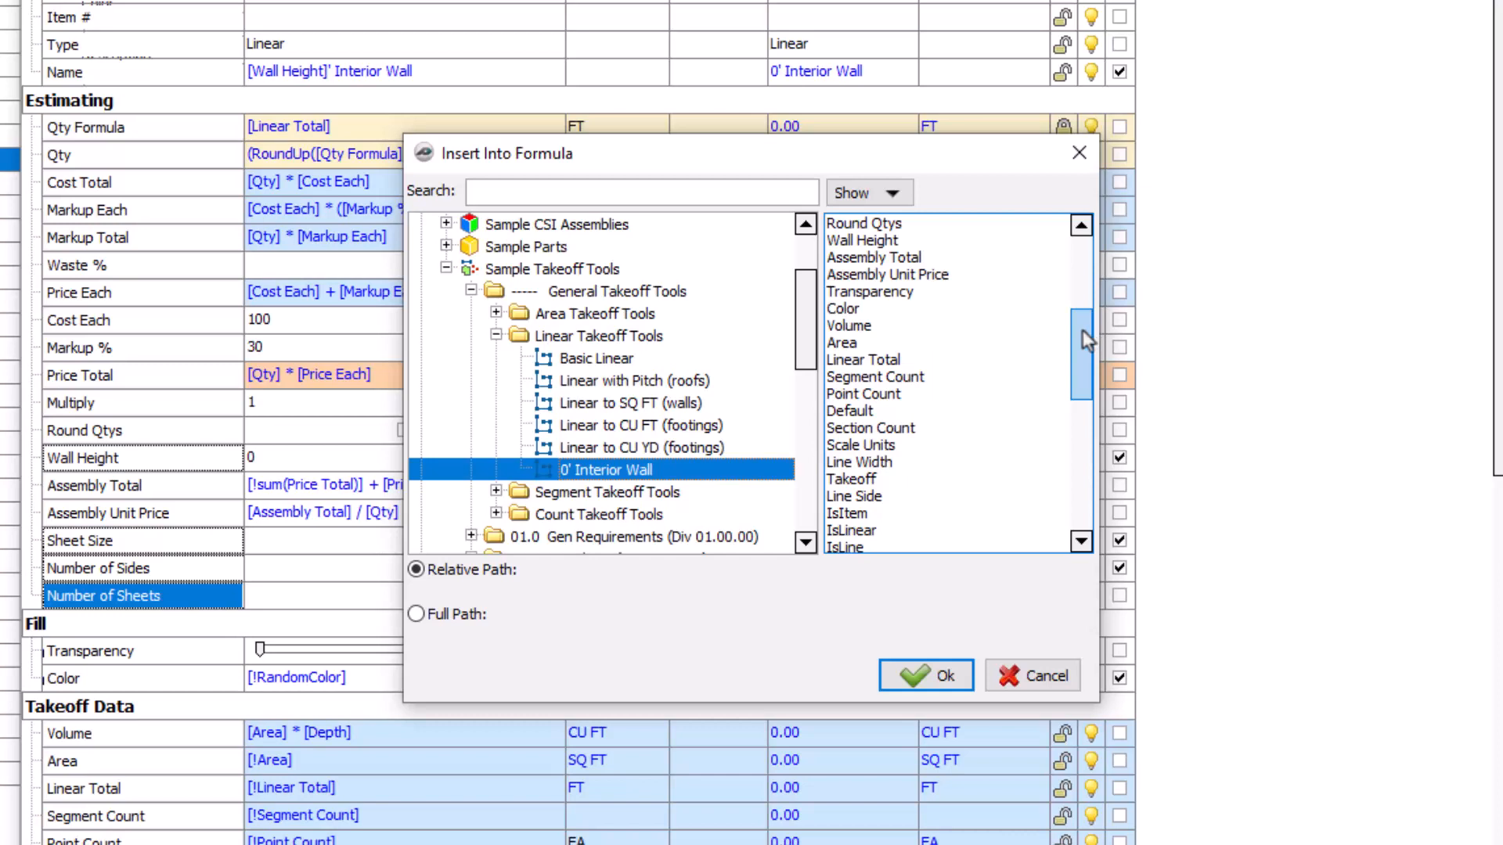
drag(1082, 331, 1077, 476)
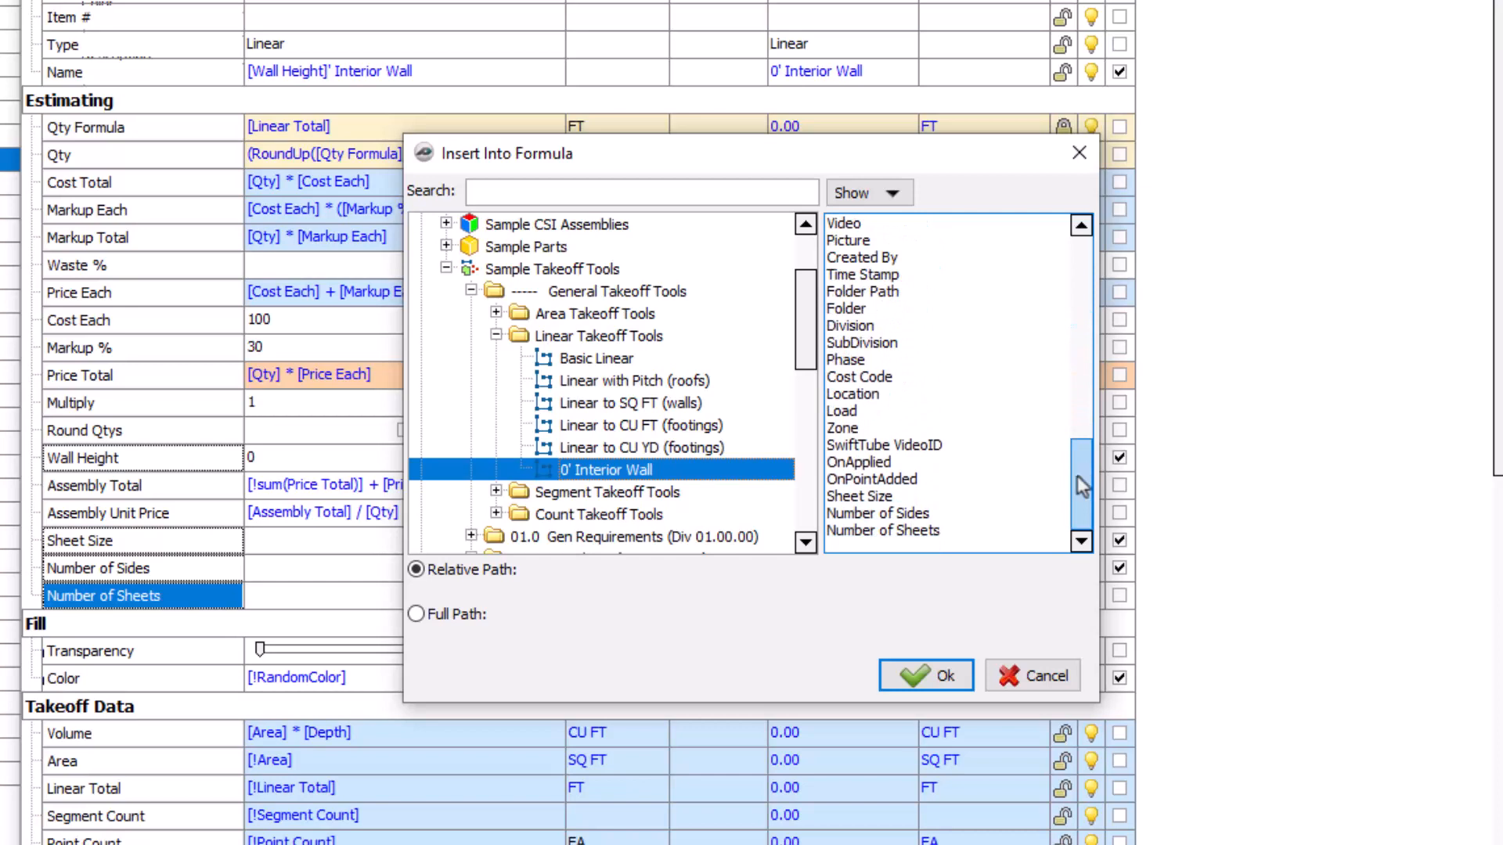
click(893, 496)
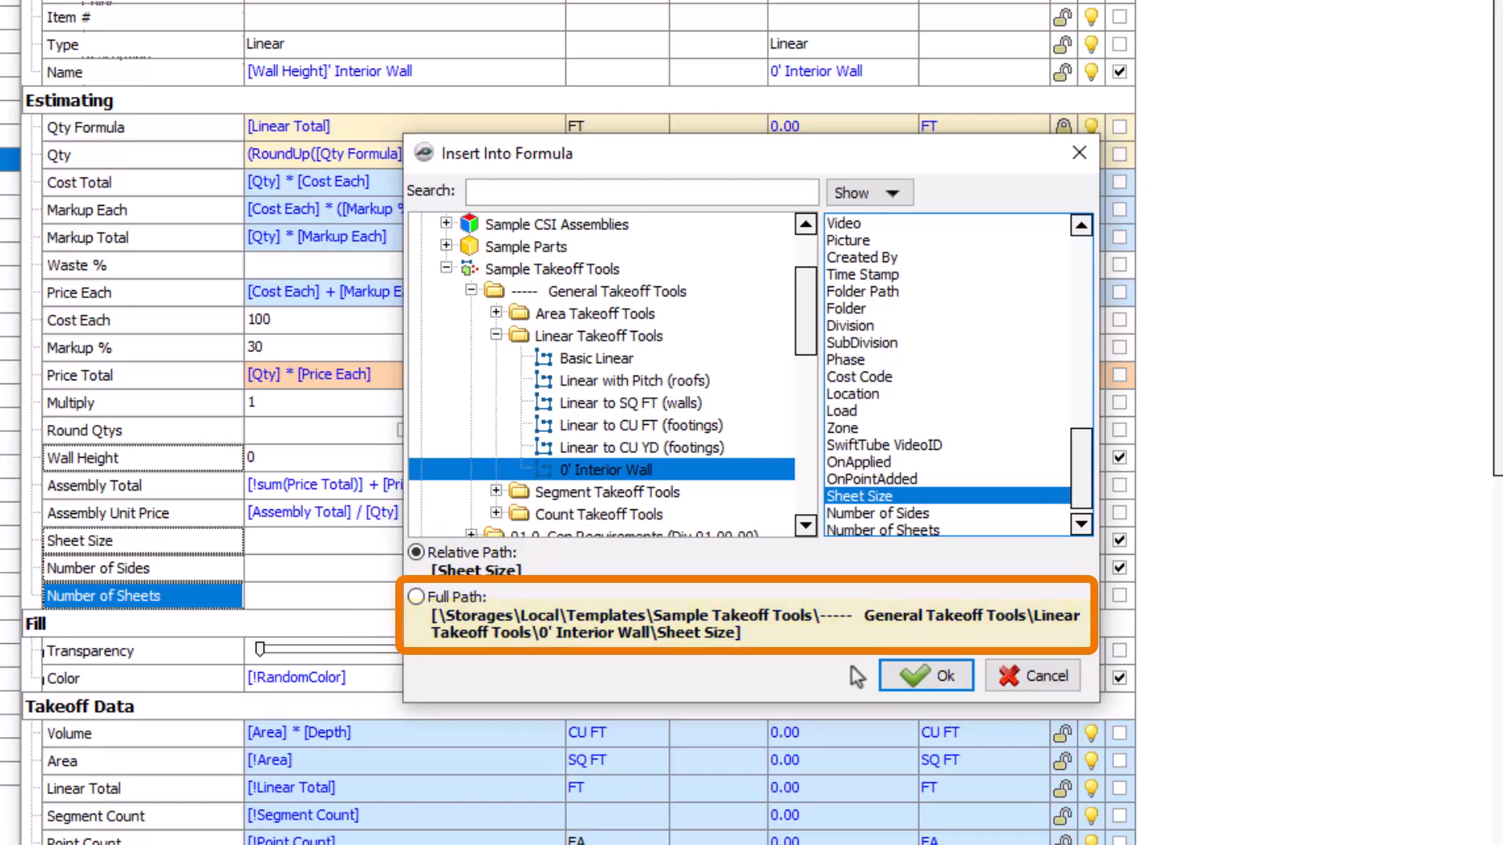
click(944, 678)
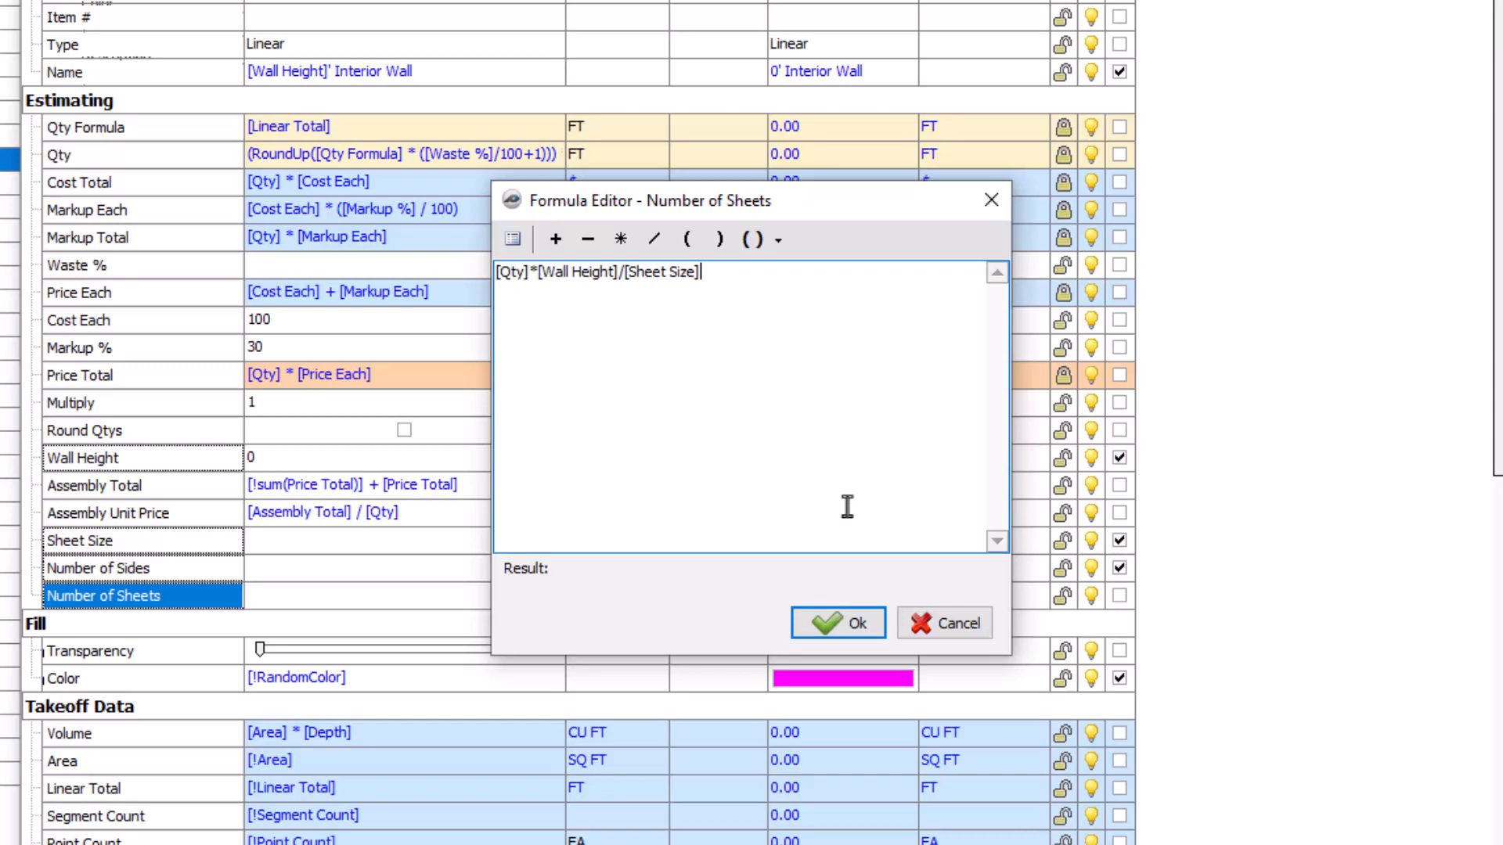
Multiply the Number of Sheets formula by the Interior Wall's Number of Sides property, inserted as a relative path
text(*)
click(513, 239)
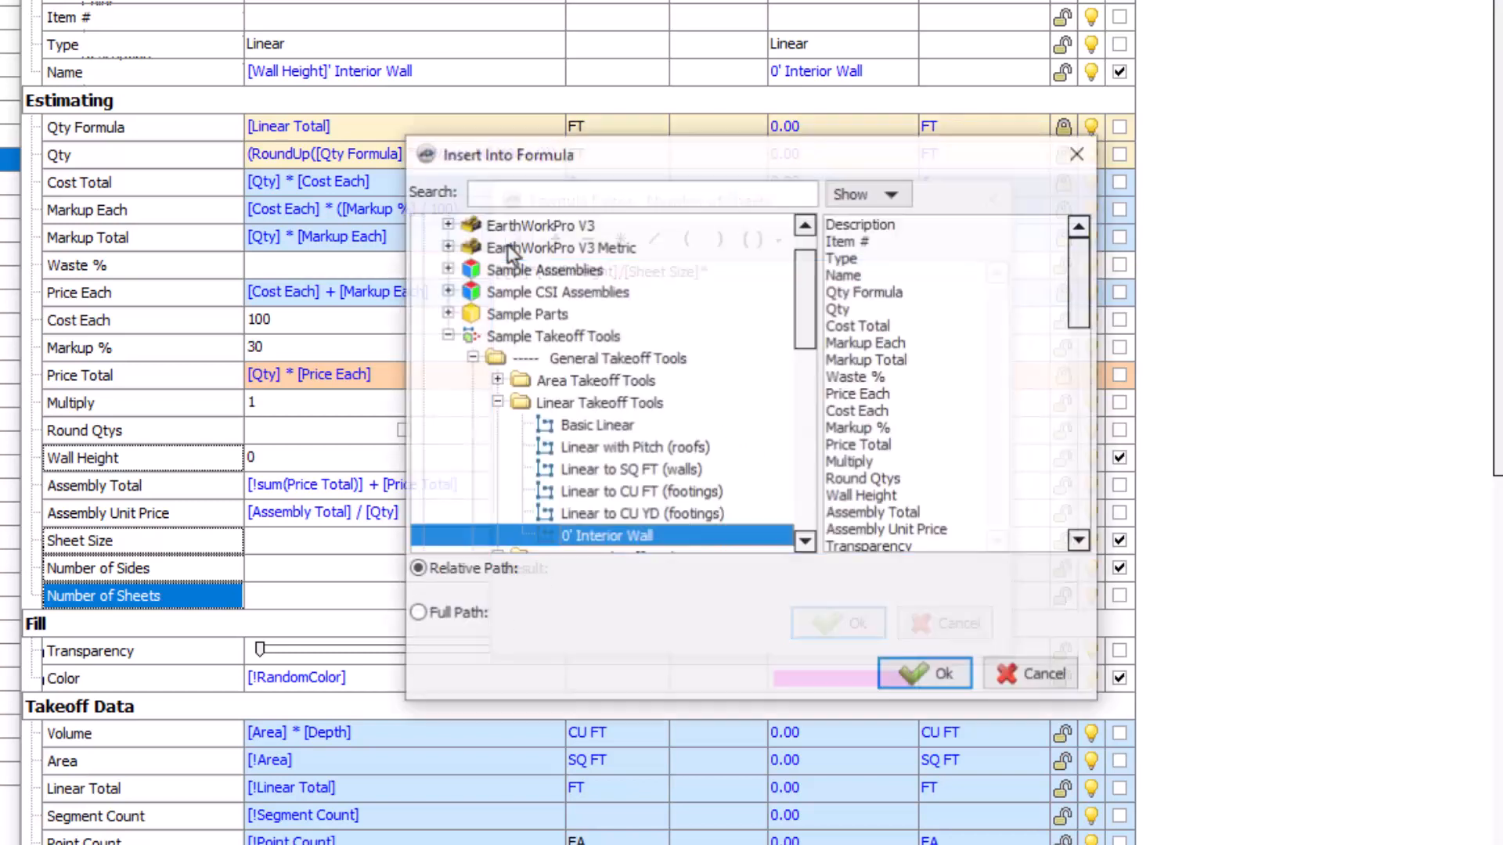
drag(1088, 282, 1126, 509)
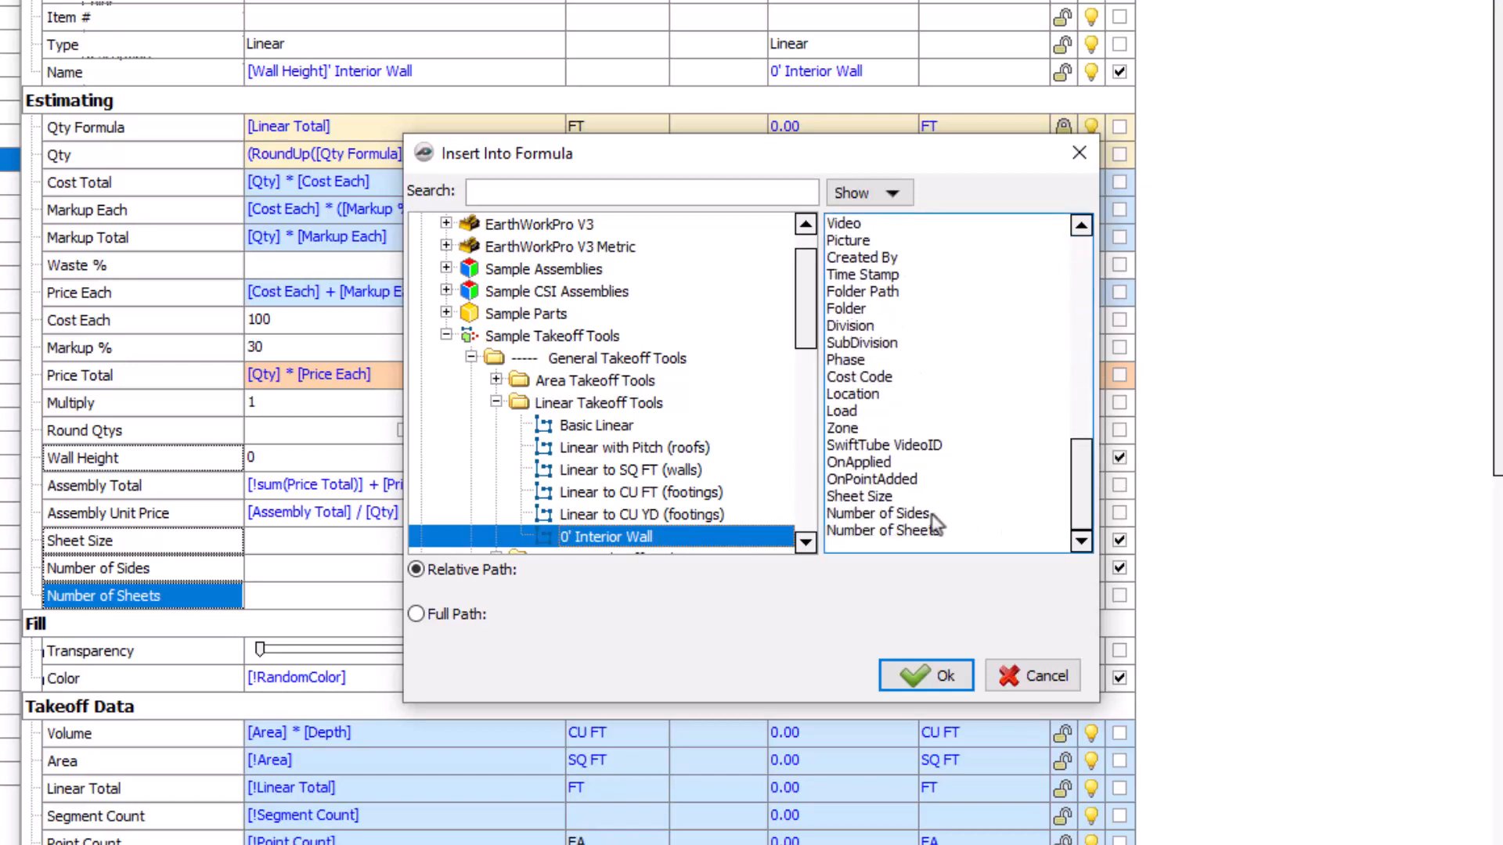
click(931, 514)
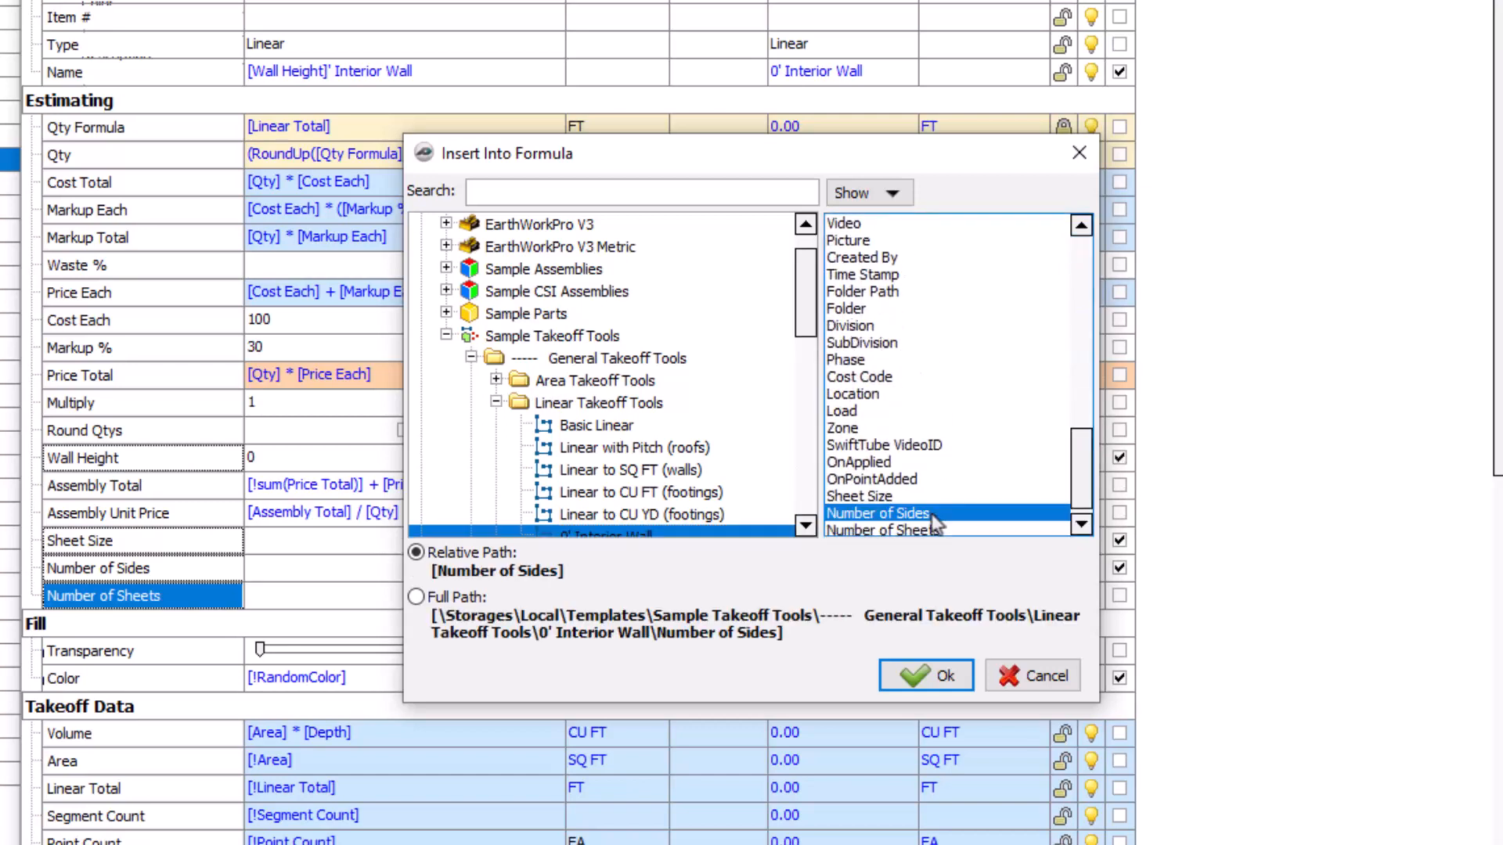
click(918, 678)
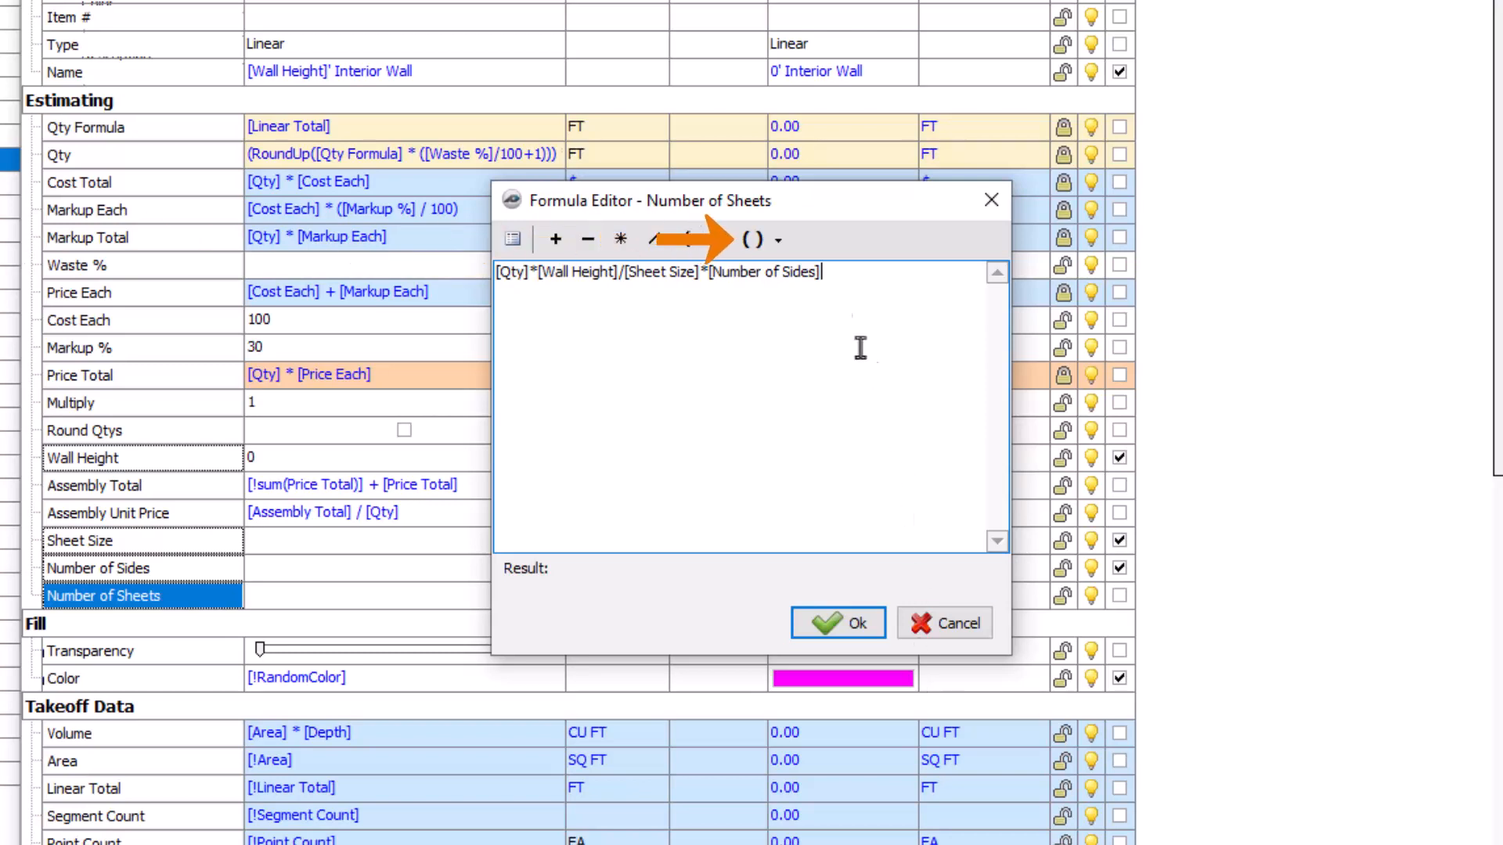
Wrap the whole Number of Sheets formula in RoundUp() and save the Interior Wall template's properties
click(780, 241)
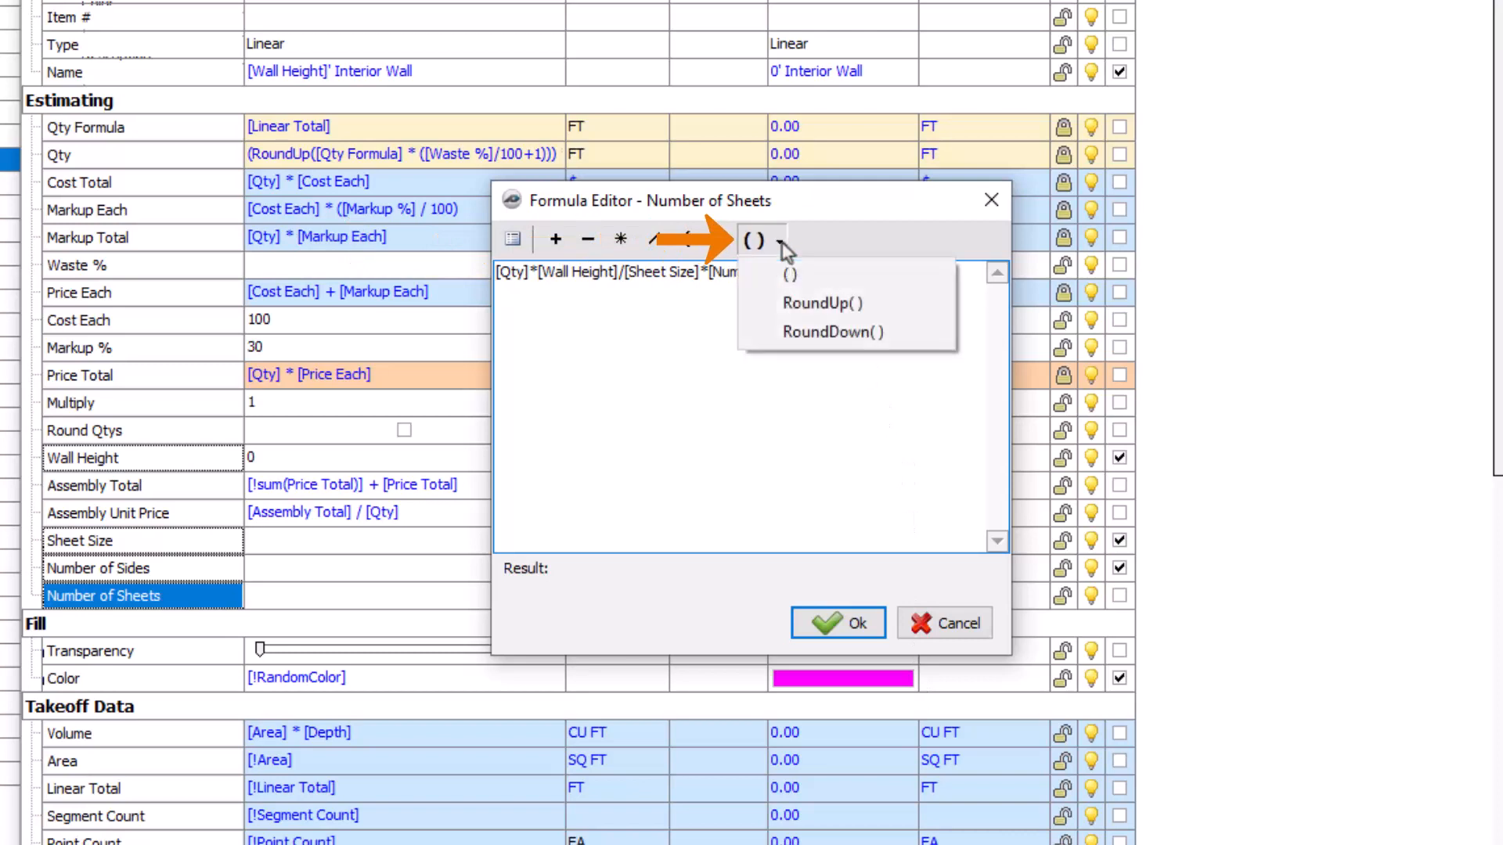
click(885, 308)
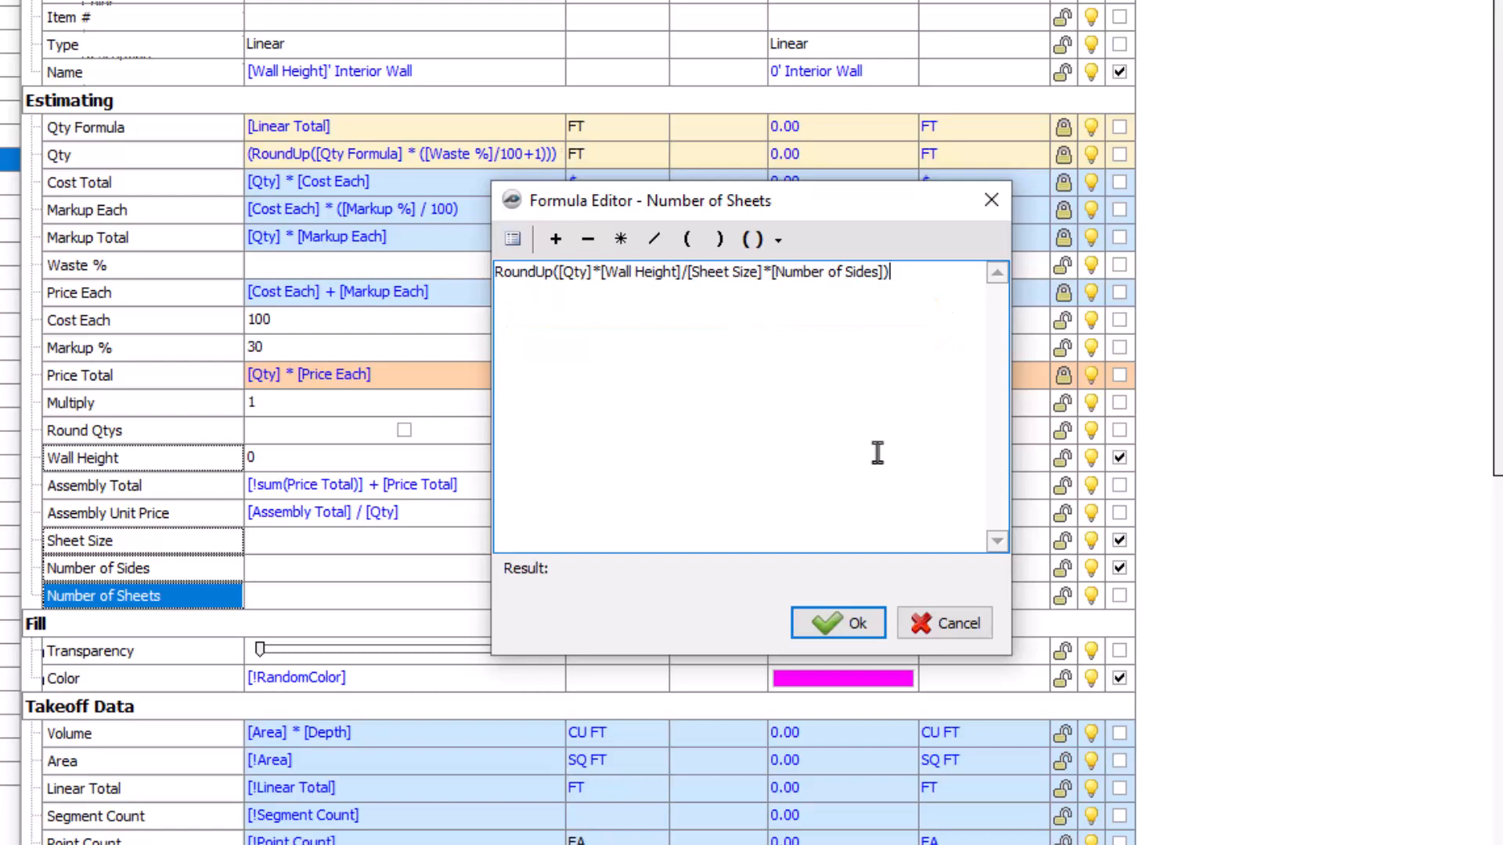
click(857, 624)
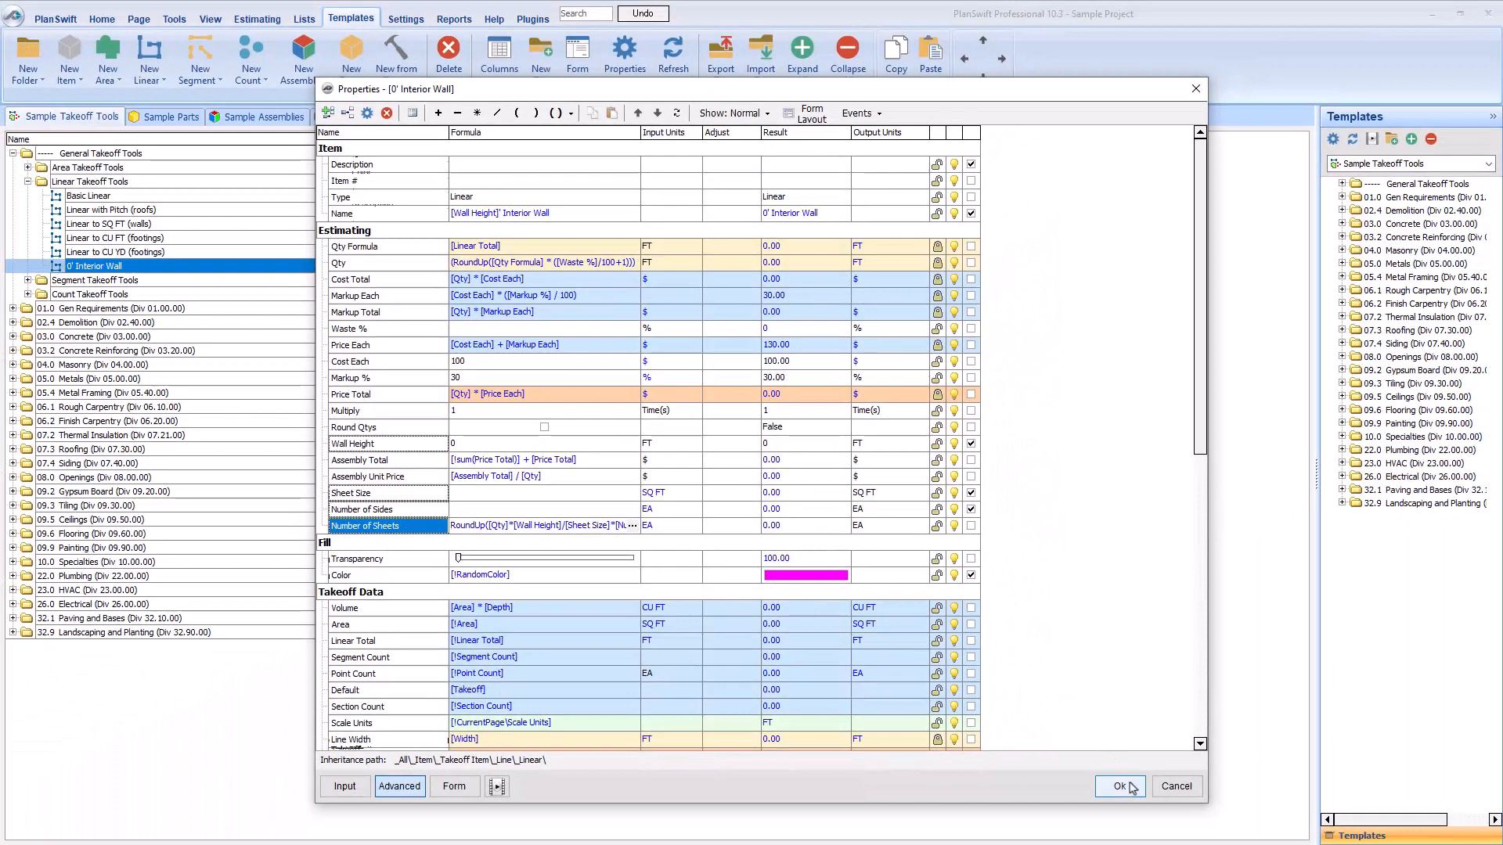
click(1130, 788)
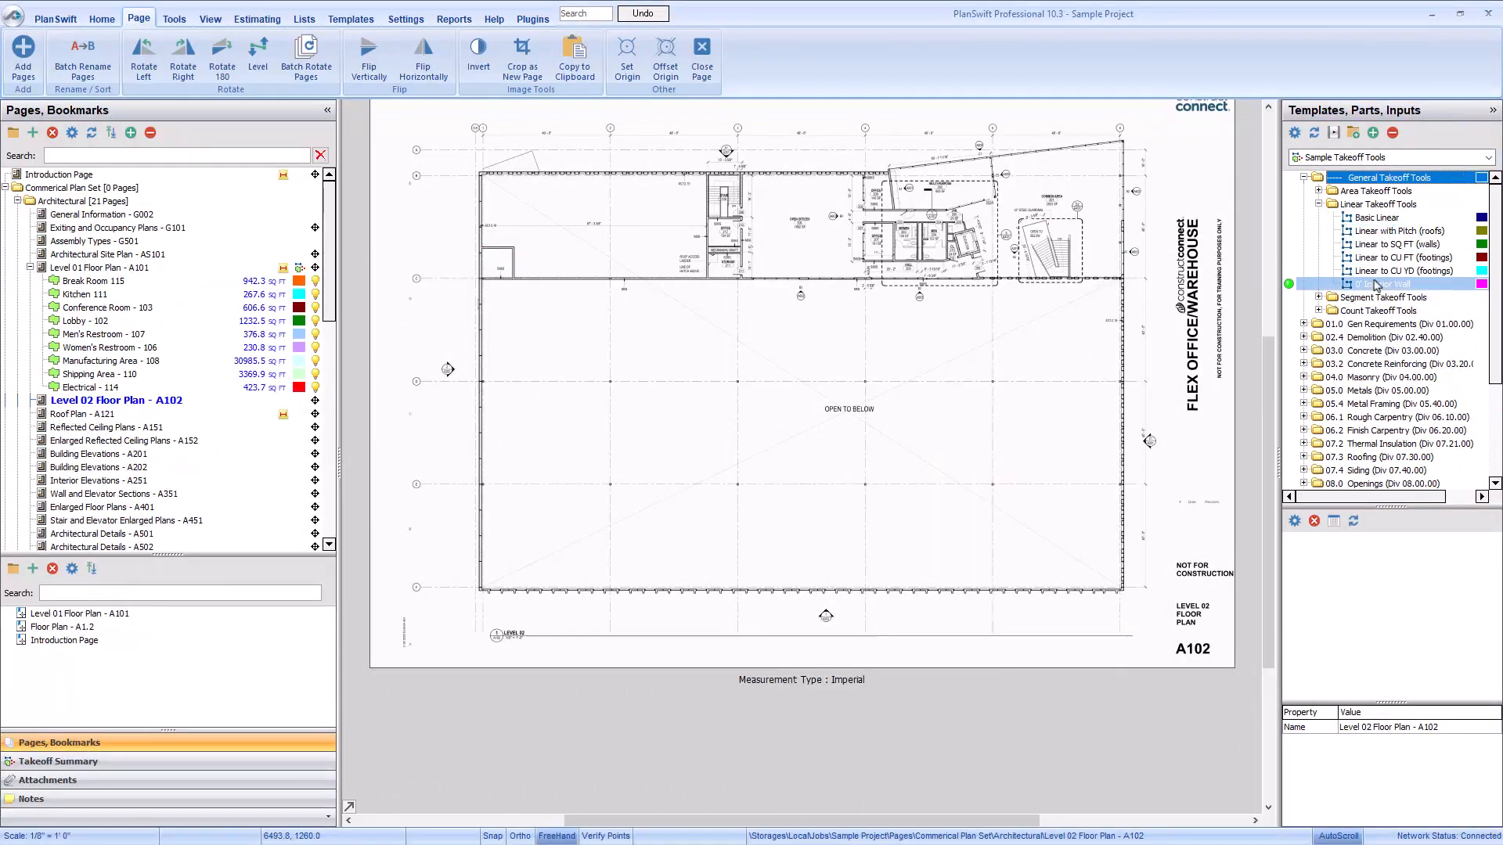
Start an Interior Wall takeoff on the Level 02 Floor Plan with Wall Height 12, Sheet Size 40 and Number of Sides 2
drag(1377, 286, 1292, 288)
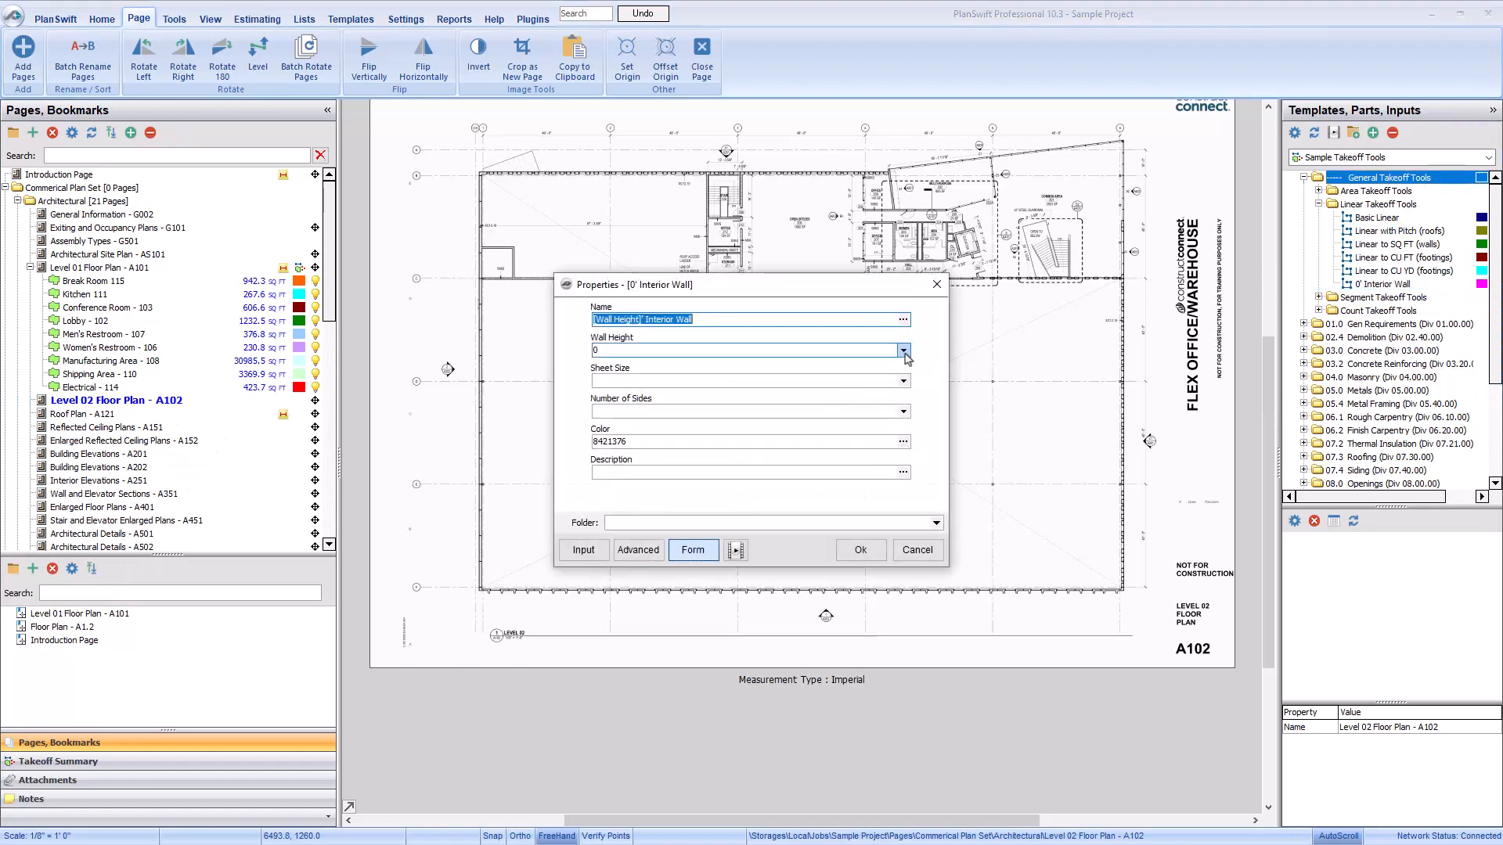
click(904, 351)
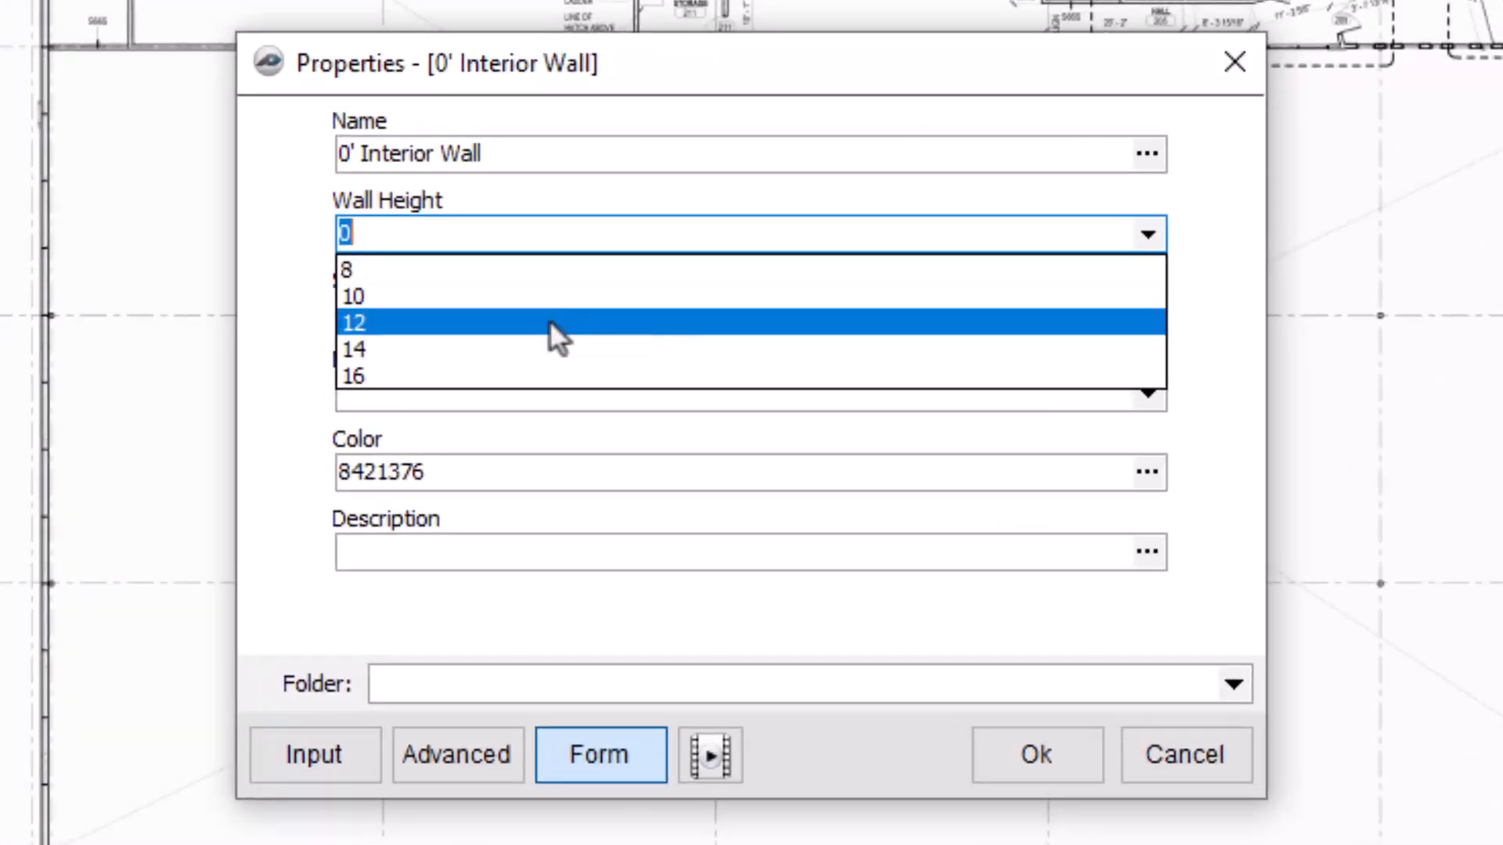
click(549, 323)
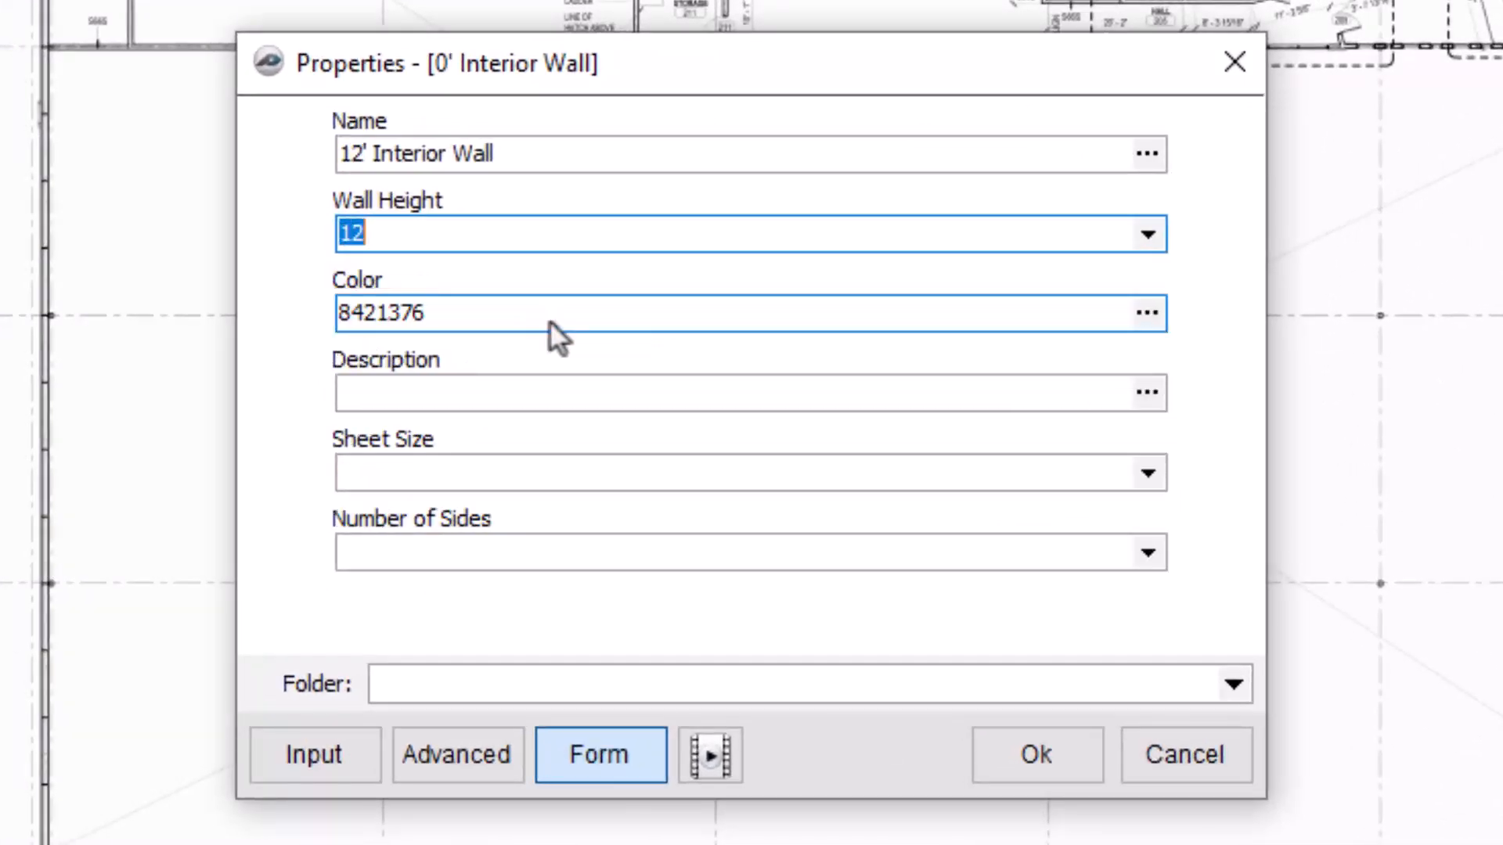
click(1147, 473)
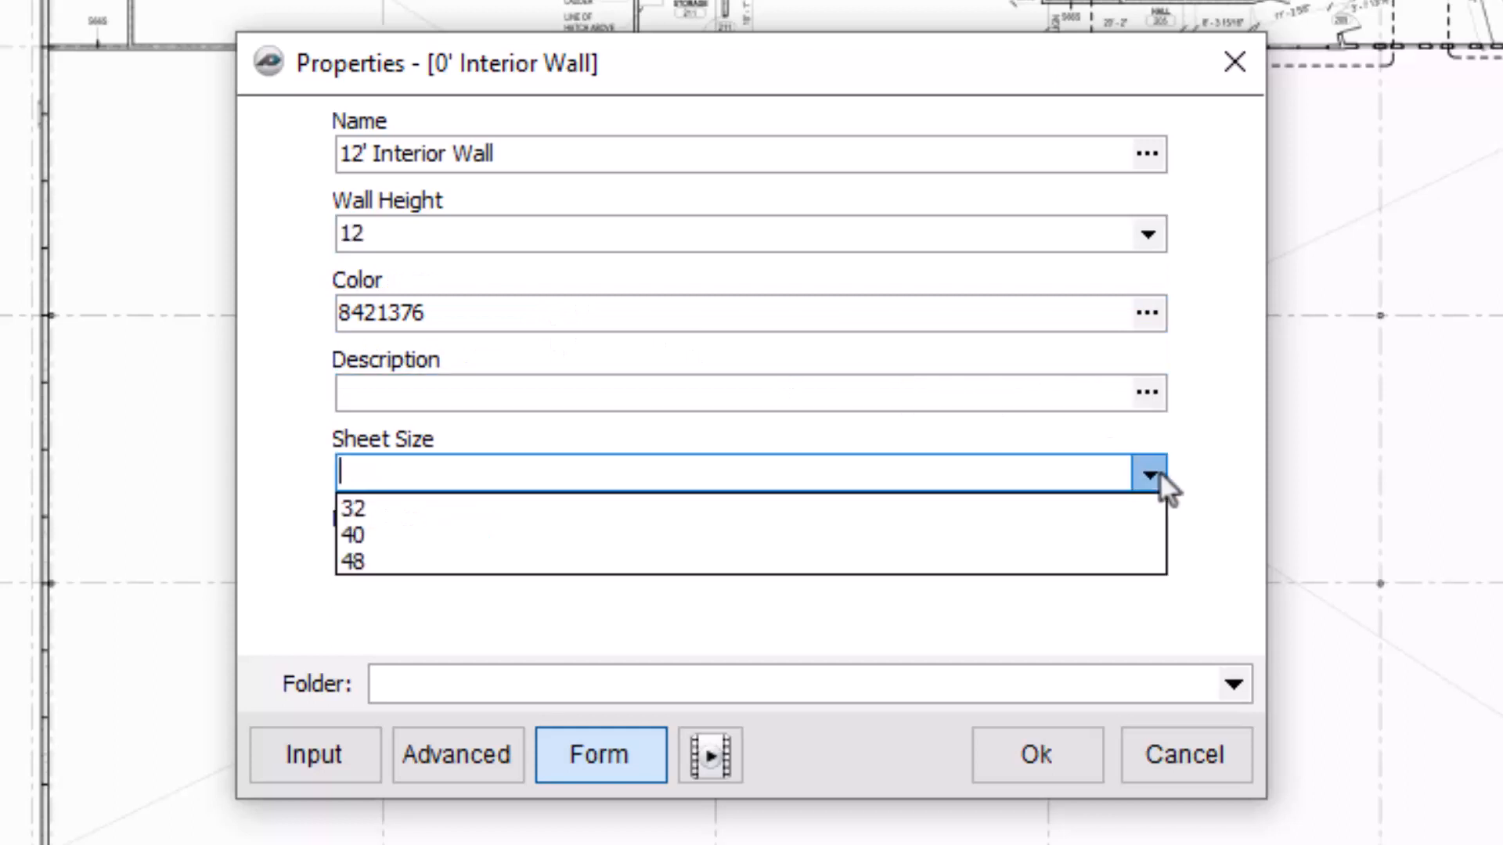
click(986, 537)
click(1150, 554)
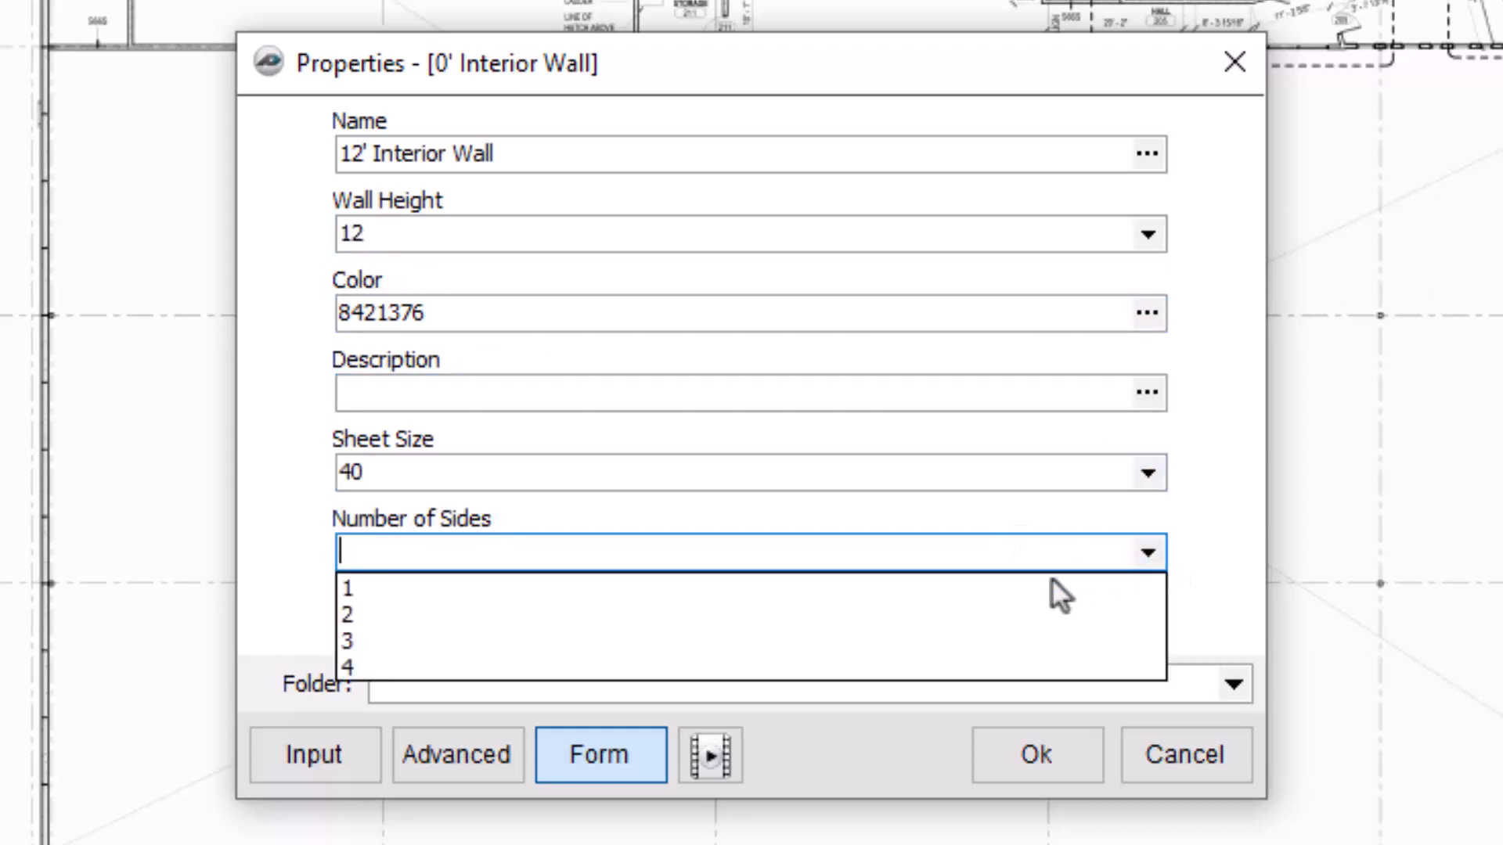
click(811, 619)
click(1021, 756)
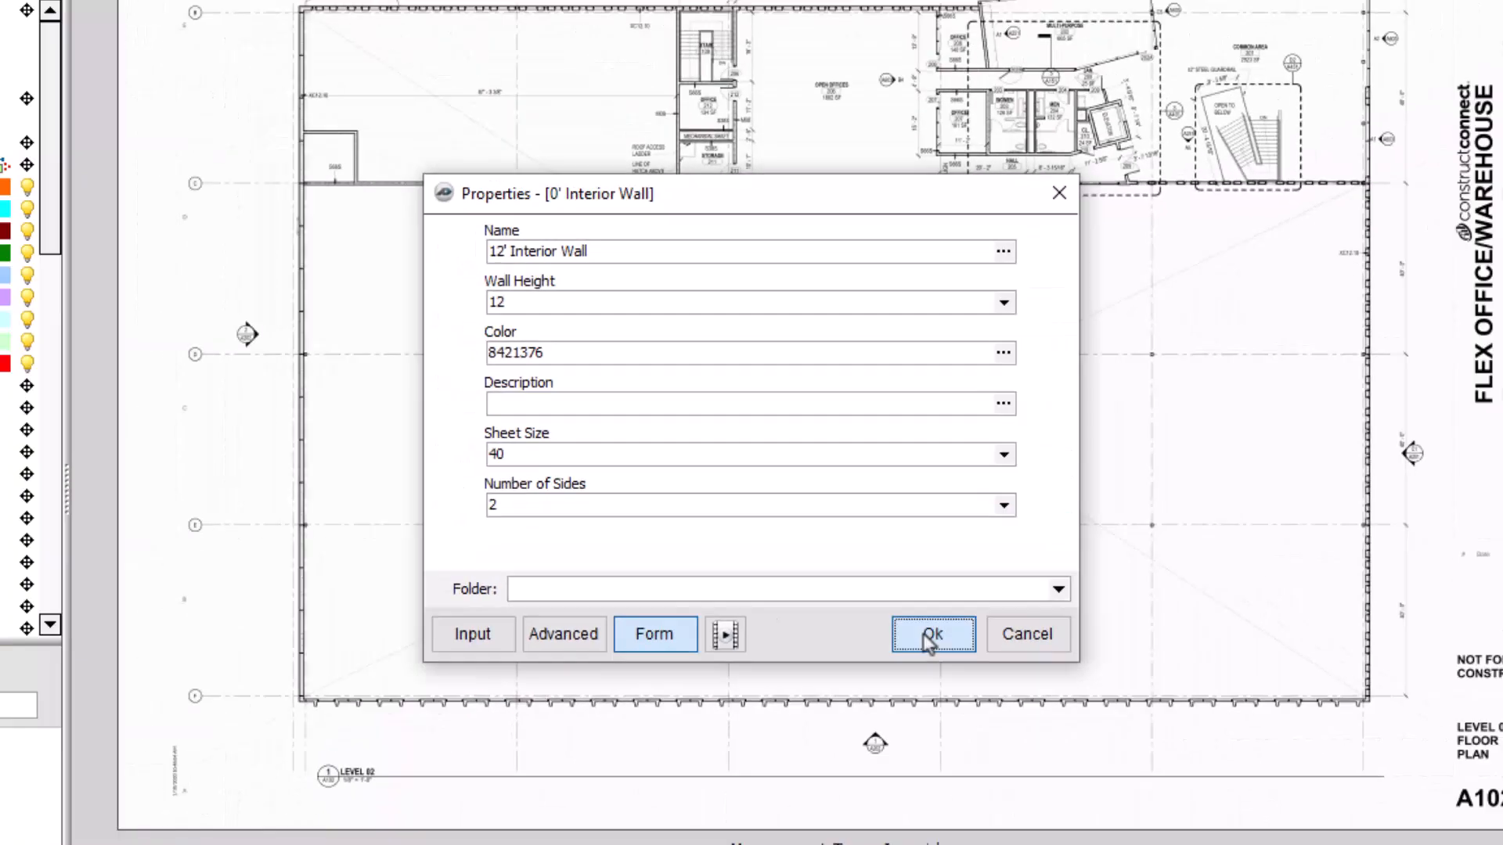
Draw an interior wall about 248.7 ft long across the full building width, along the upper edge of the open-to-below area, and end the takeoff
click(301, 182)
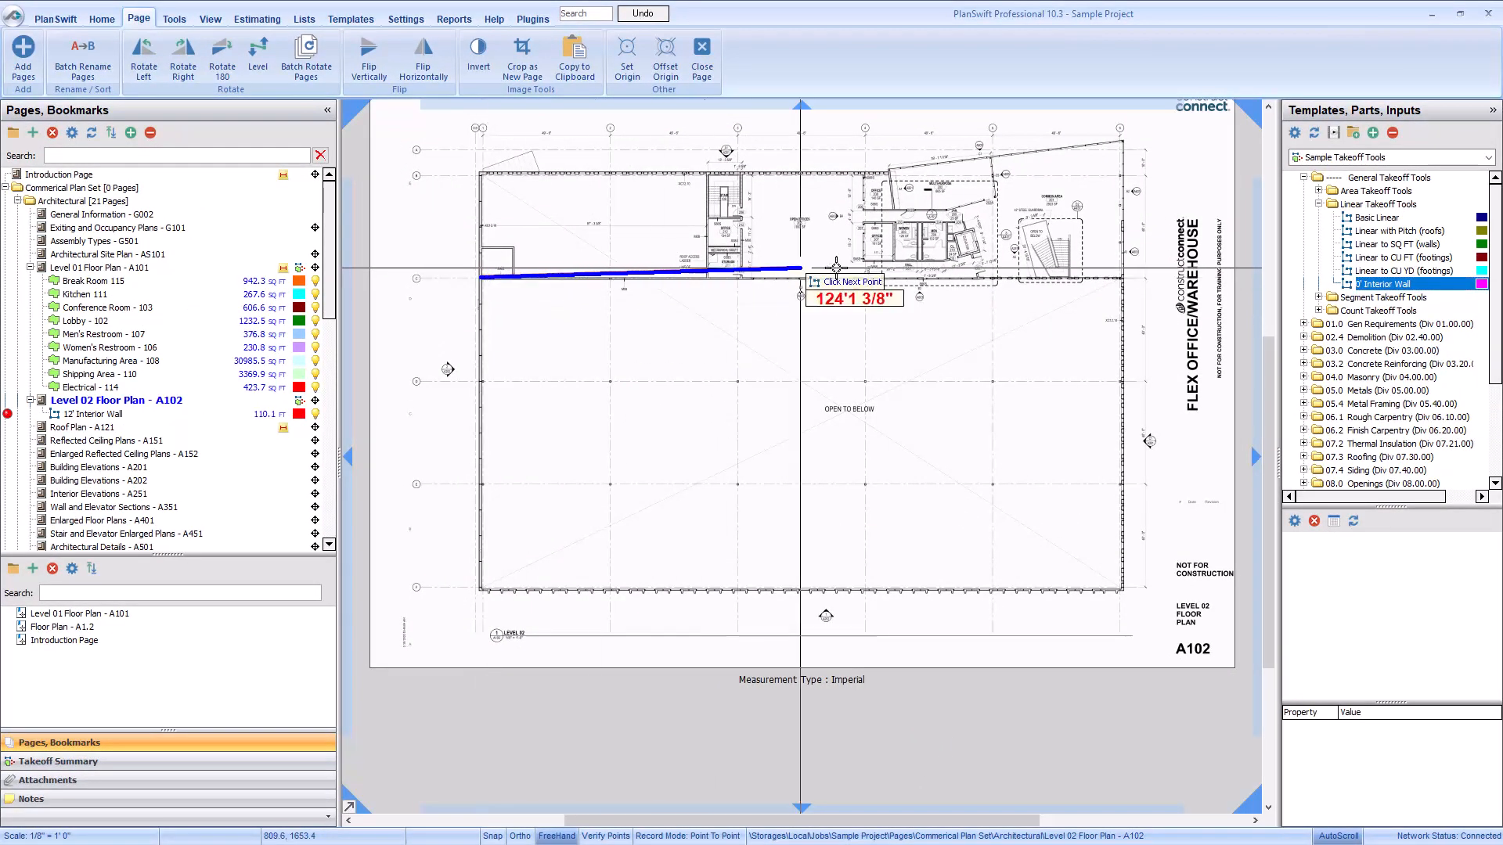
double_click(1121, 278)
right_click(805, 284)
click(843, 318)
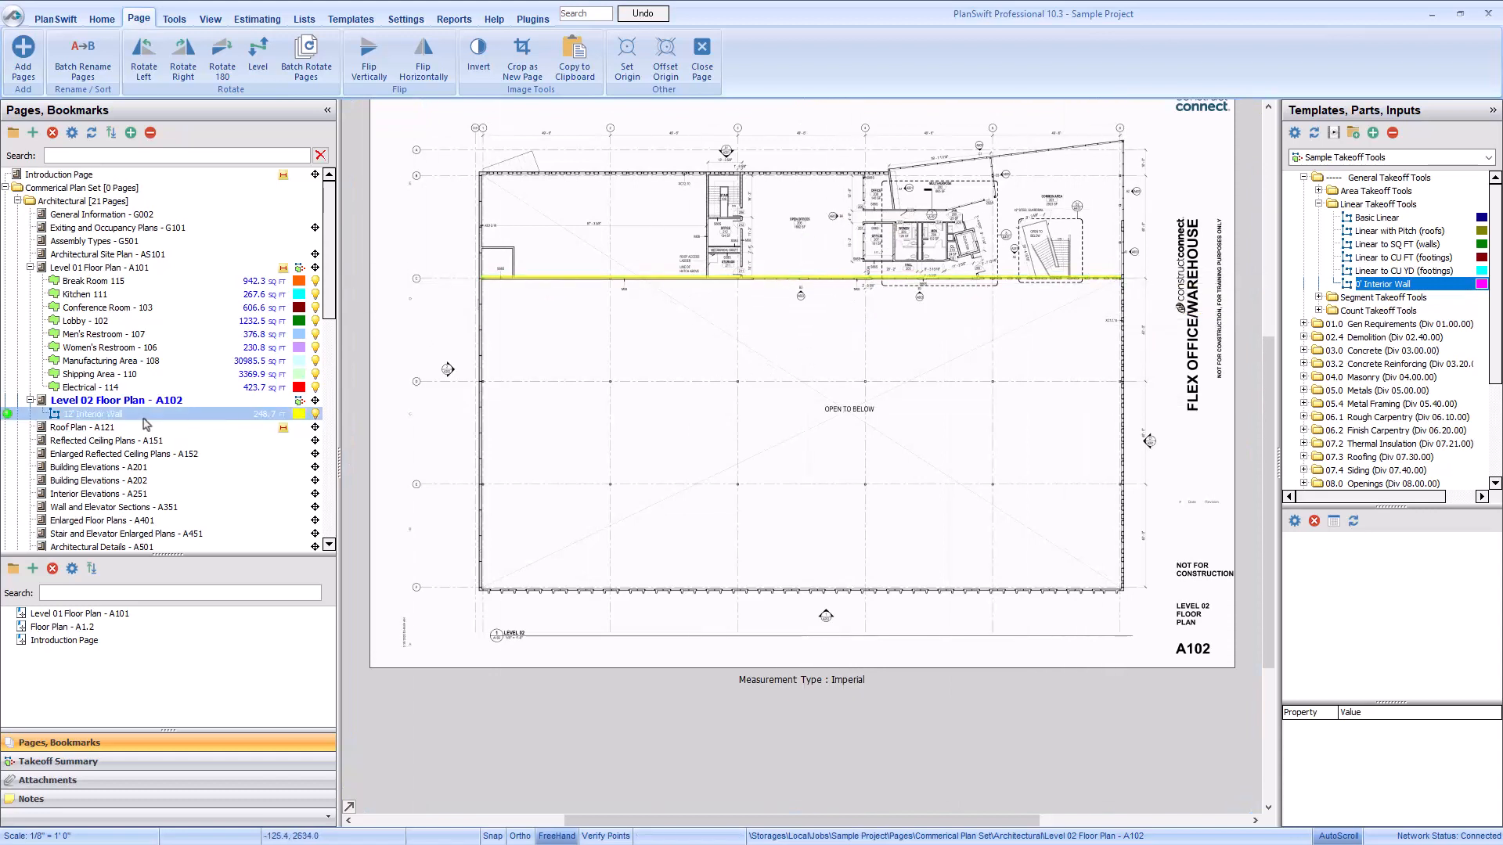
Open the advanced properties of the drawn 12' Interior Wall takeoff to check its Number of Sheets result
double_click(118, 414)
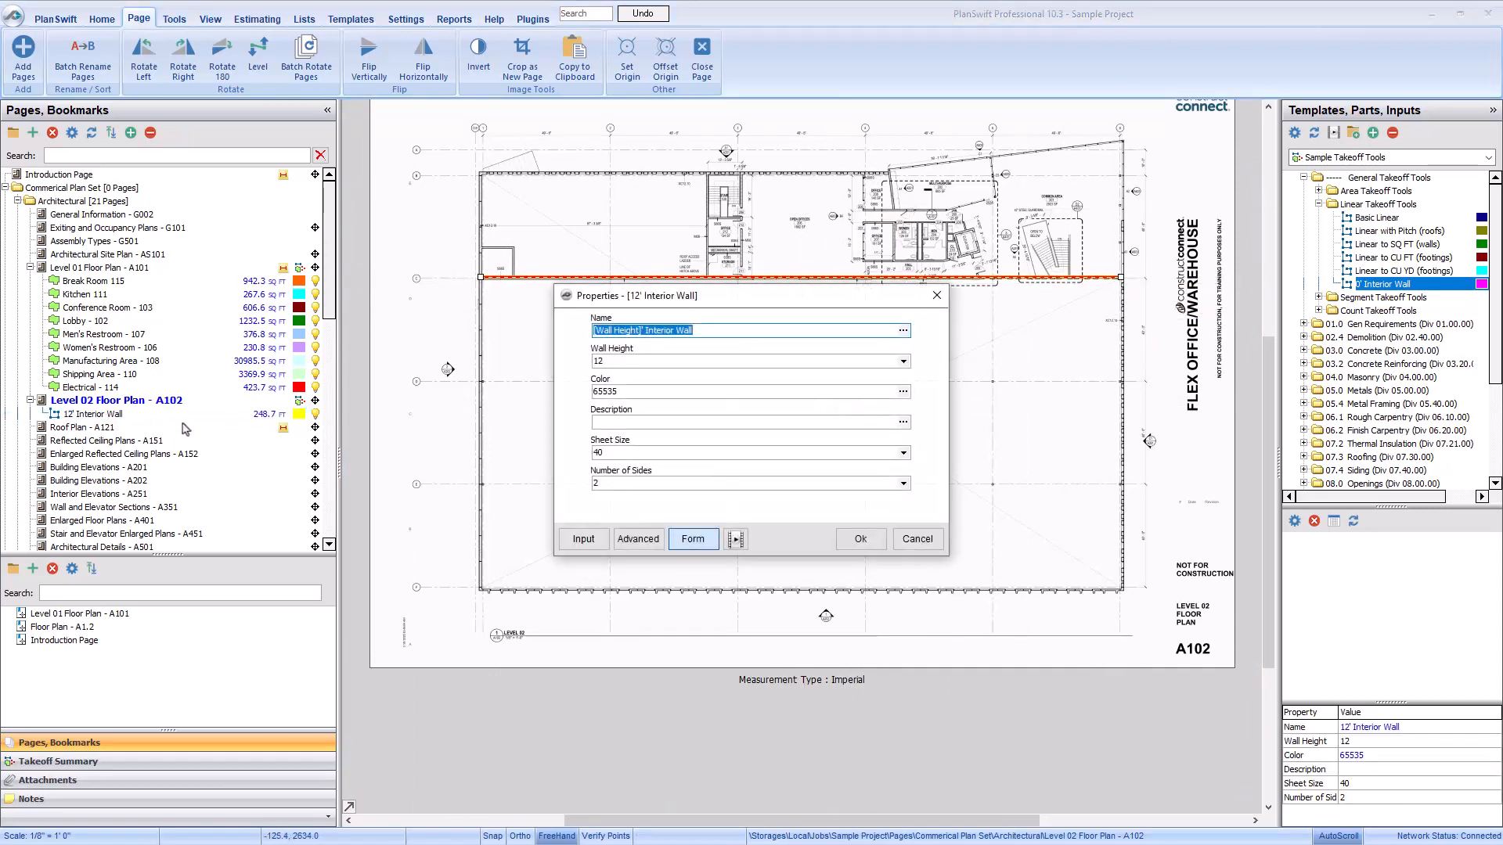
click(636, 539)
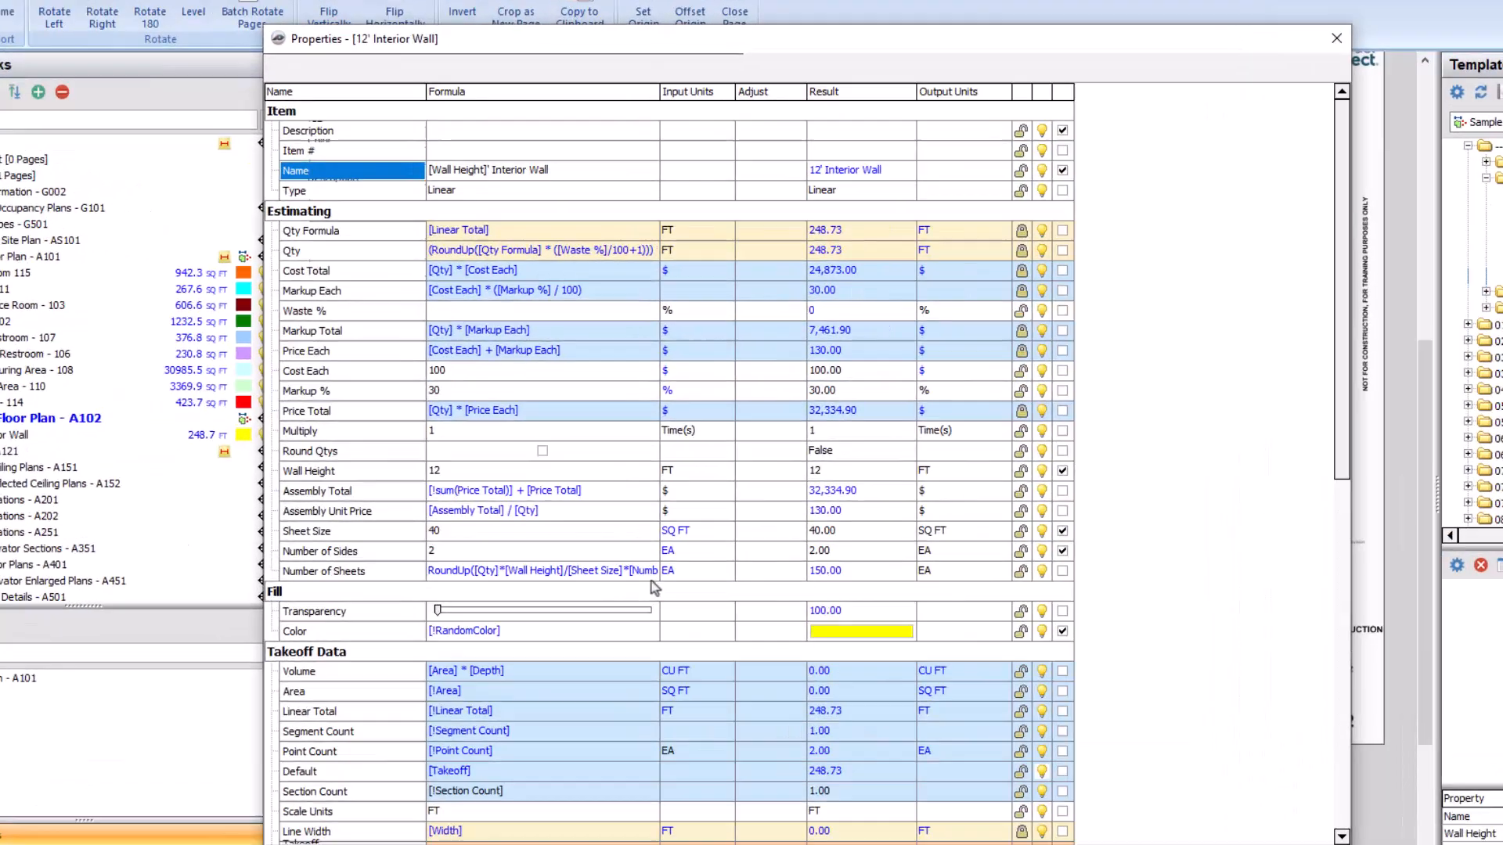